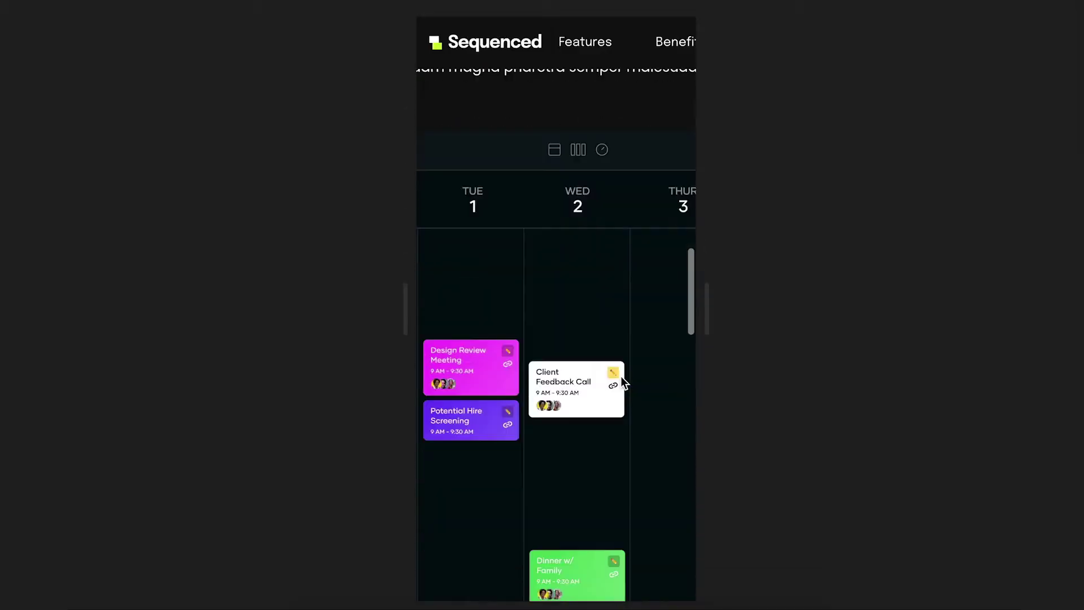
Widen the preview back to 1200 × 750 desktop size and scroll the Digital banking page
scroll(621, 376, "down", 5)
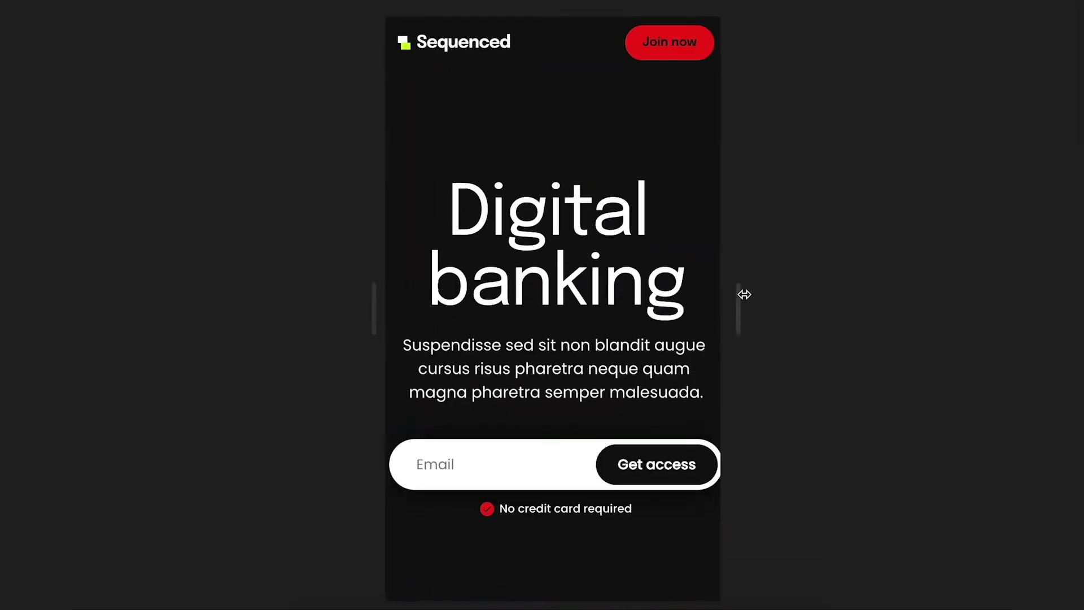
left_click_drag(738, 293, 749, 295)
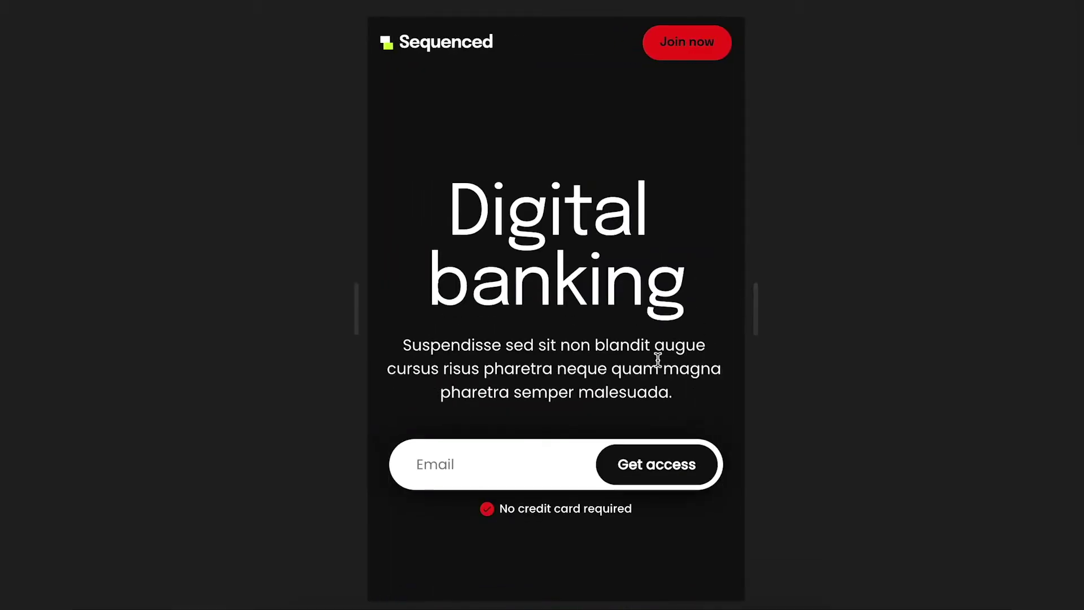
scroll(658, 359, "down", 12)
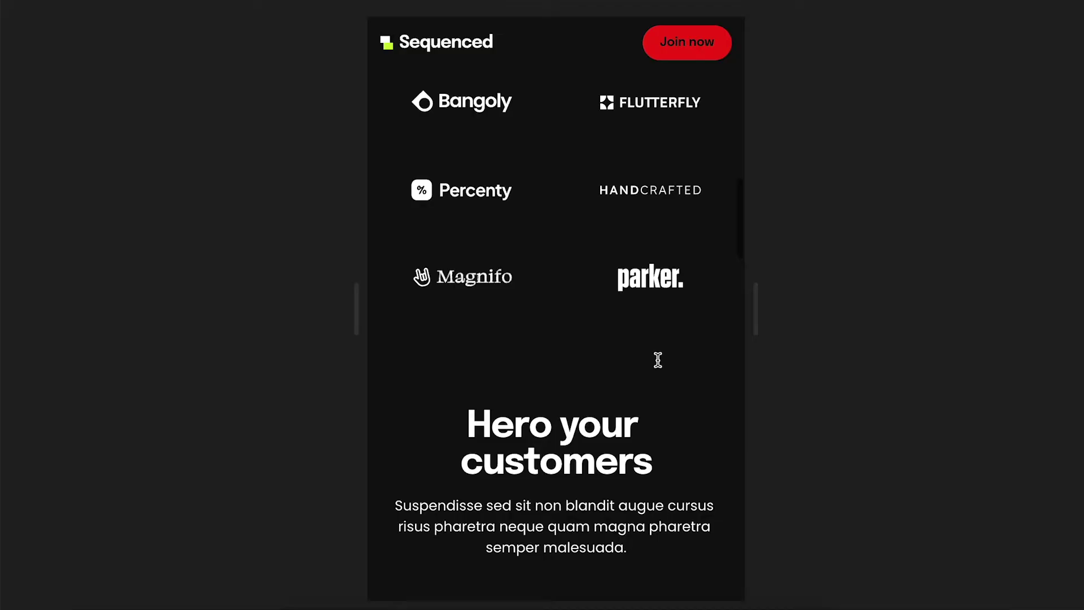
scroll(658, 359, "down", 3)
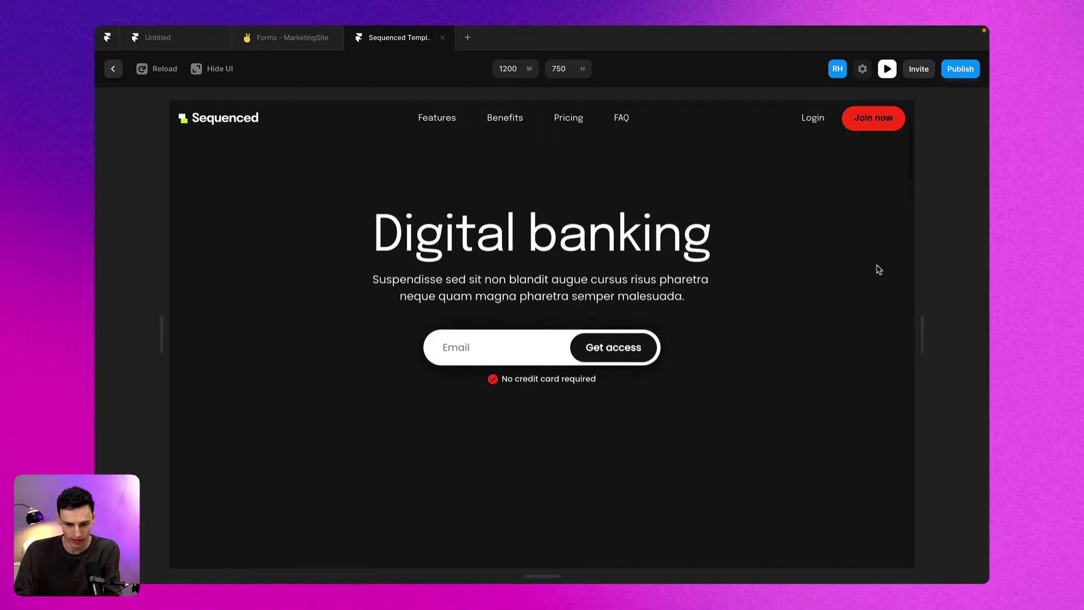
Narrow the preview from 1200 to 790 wide and scroll through the clipped layout
scroll(879, 269, "down", 10)
scroll(879, 269, "up", 5)
scroll(879, 270, "down", 10)
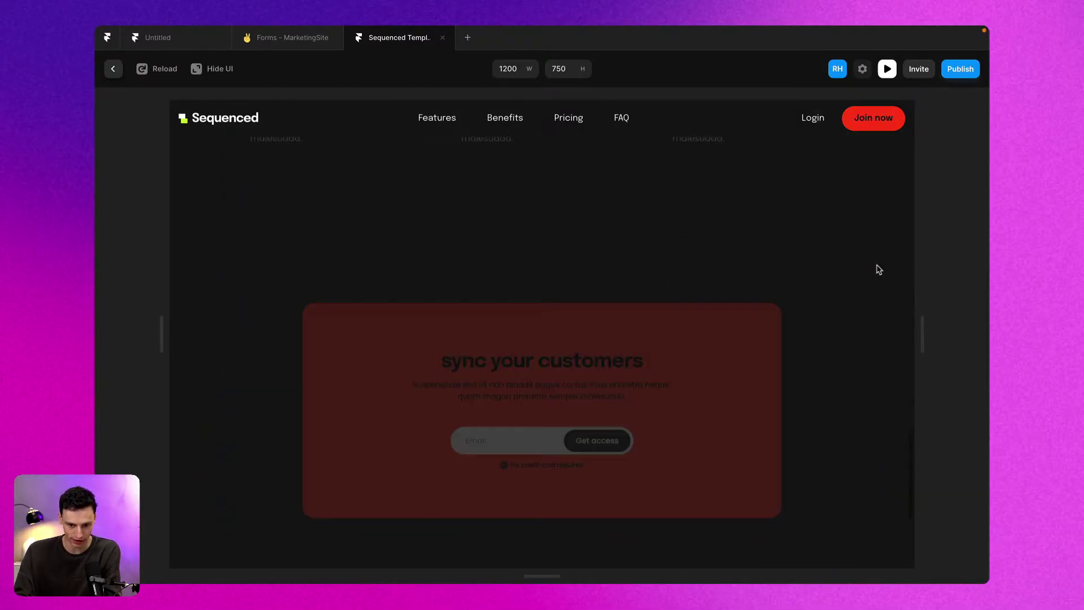
scroll(879, 269, "up", 15)
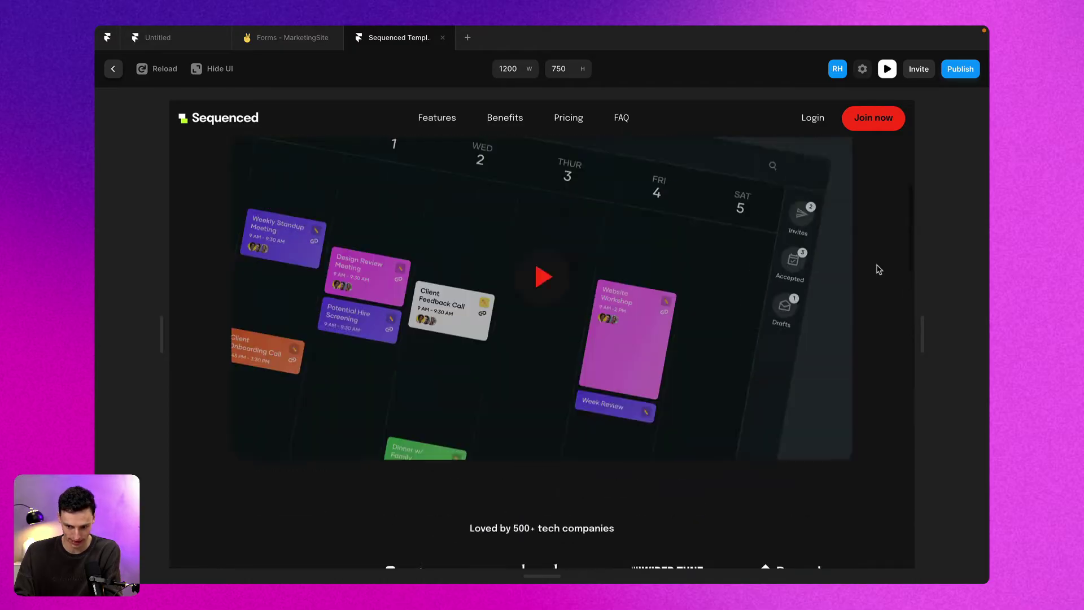
left_click_drag(933, 333, 652, 305)
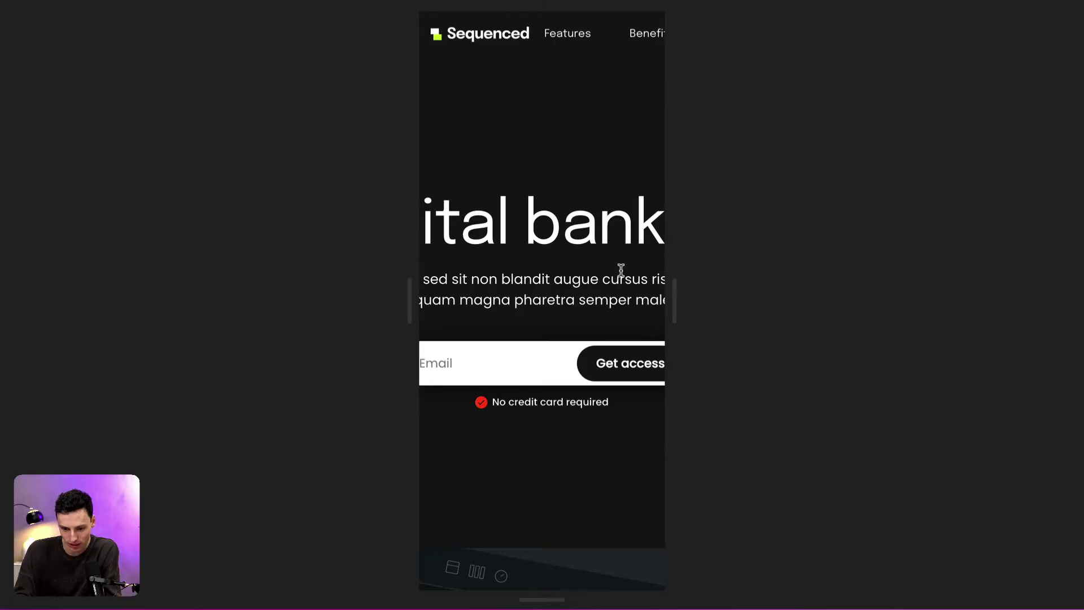
scroll(622, 270, "down", 15)
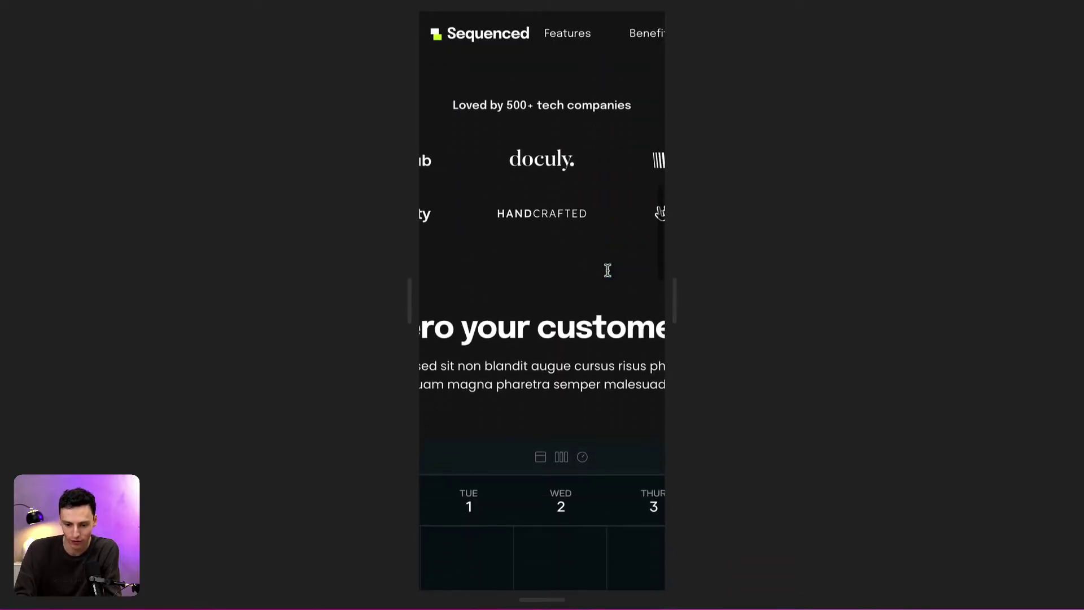
scroll(607, 268, "down", 10)
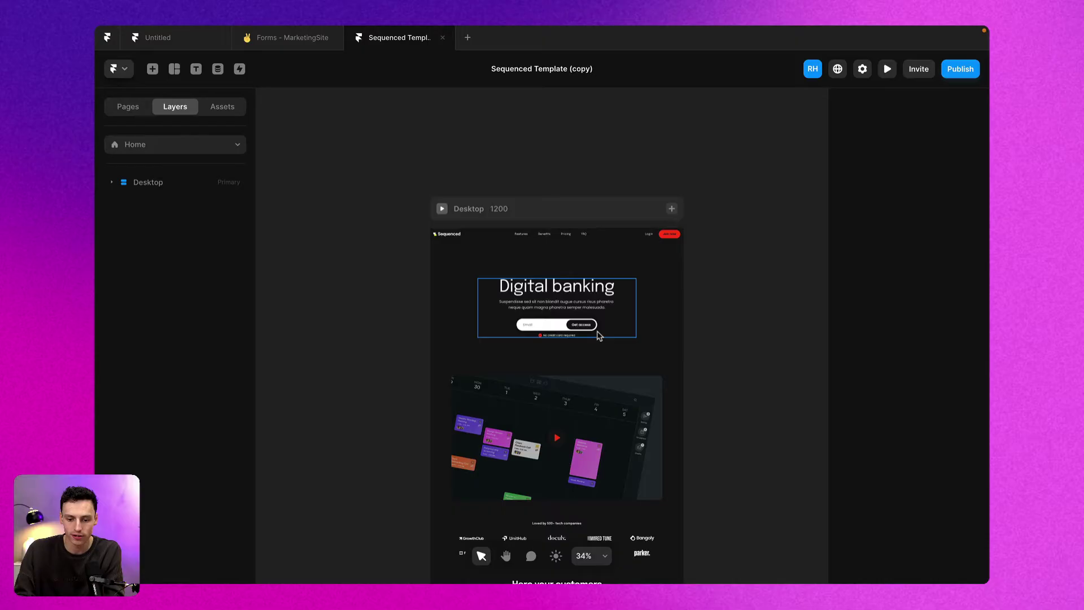
Add an 810-wide Tablet breakpoint to the Desktop frame
left_click(499, 213)
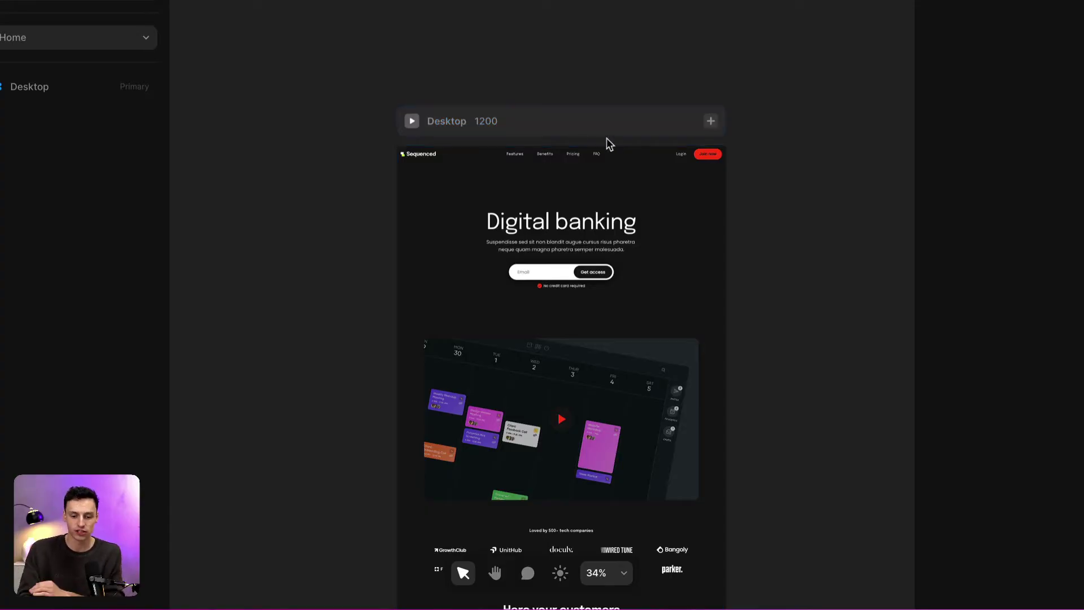
left_click(711, 122)
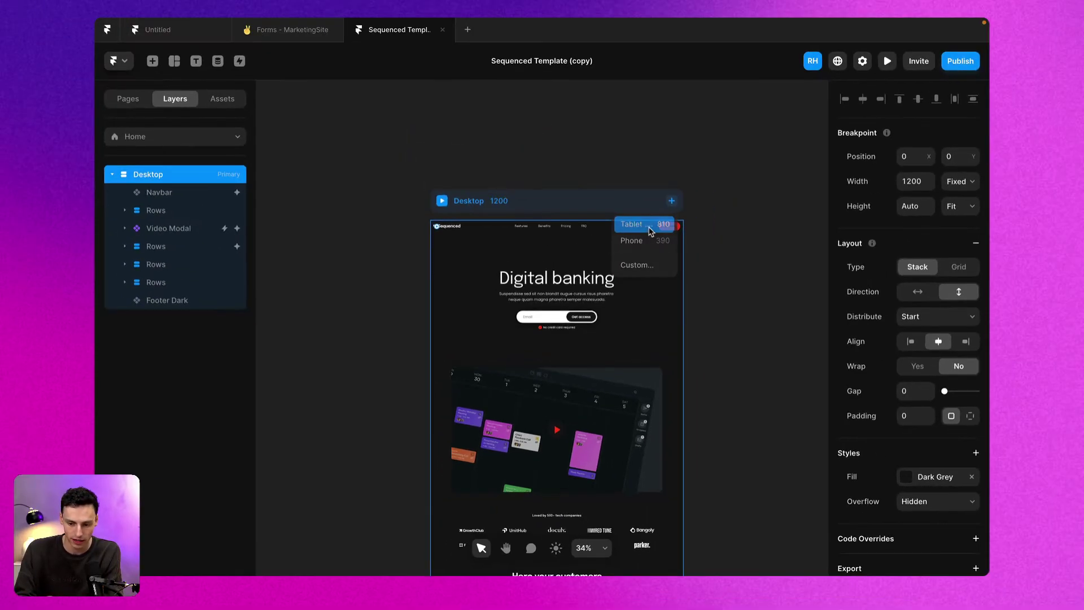
left_click(669, 151)
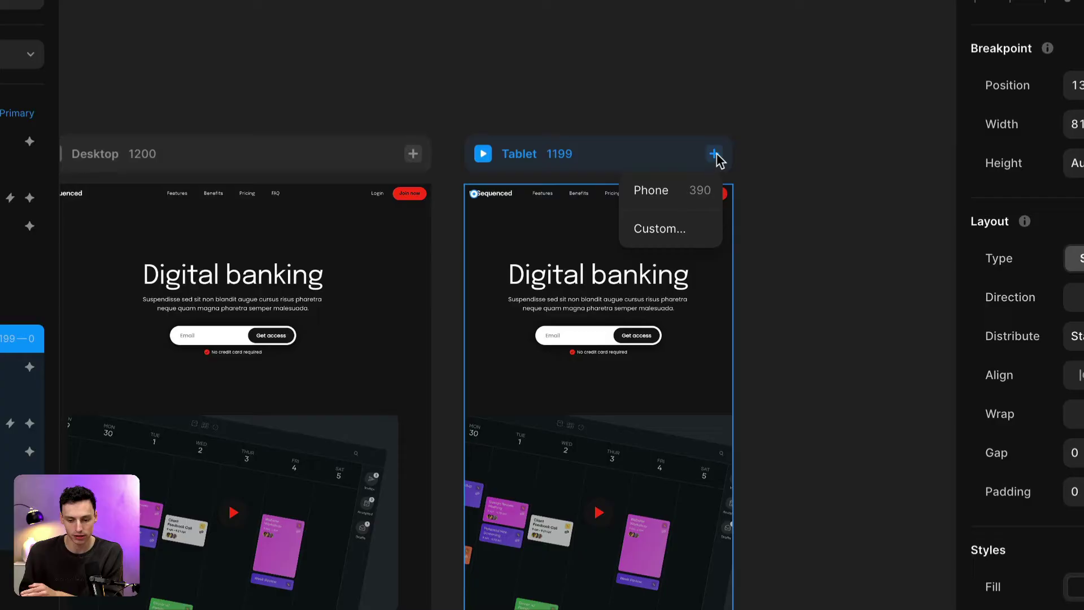
left_click(686, 192)
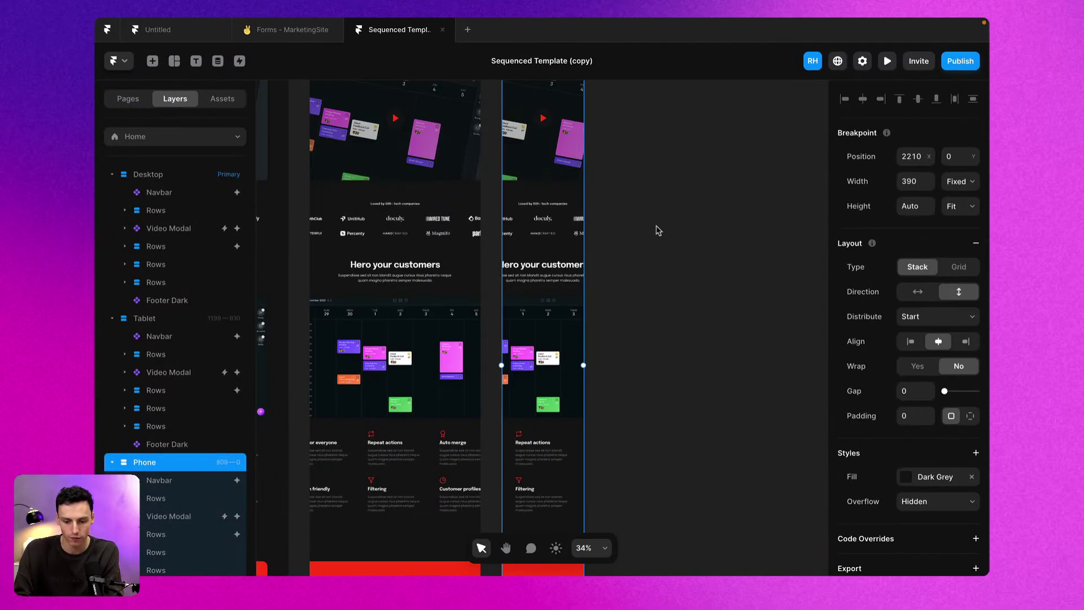
scroll(705, 405, "down", 3)
scroll(705, 405, "left", 3)
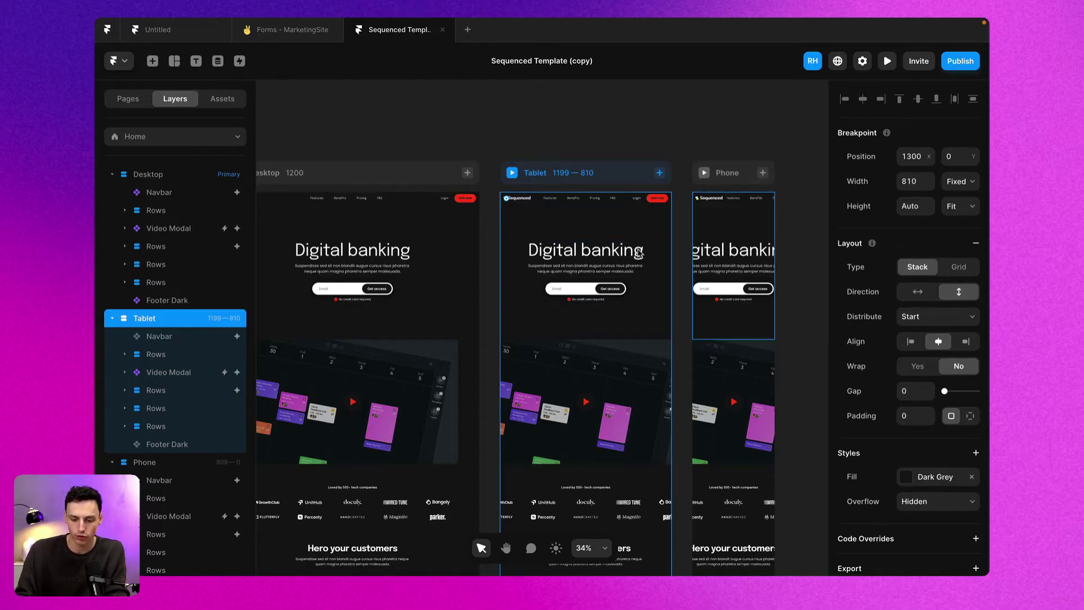
scroll(603, 323, "down", 2)
scroll(603, 323, "right", 2)
left_click(599, 351)
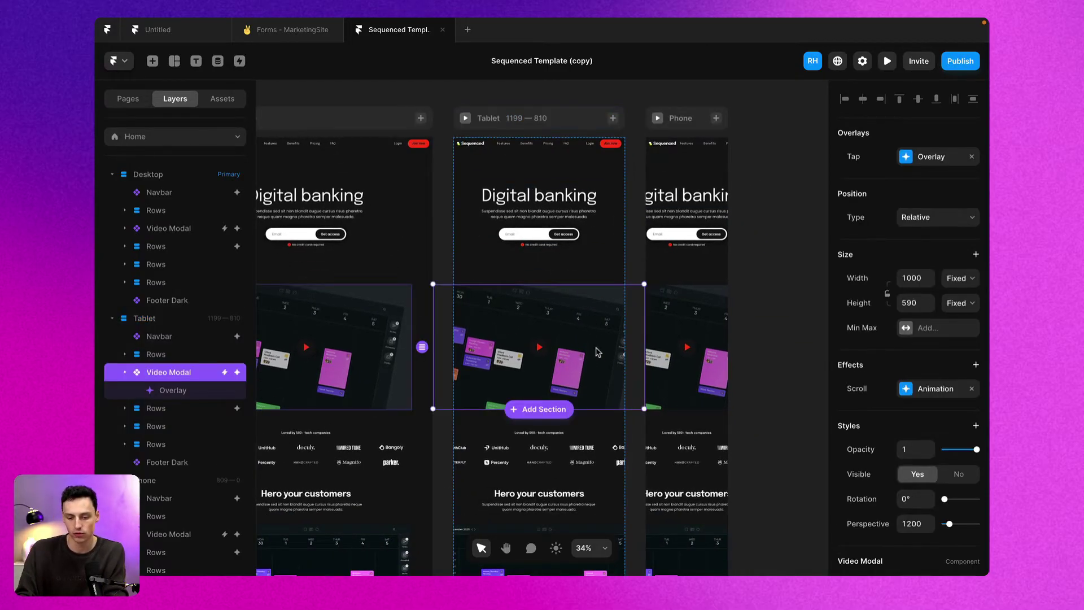
scroll(595, 195, "down", 5)
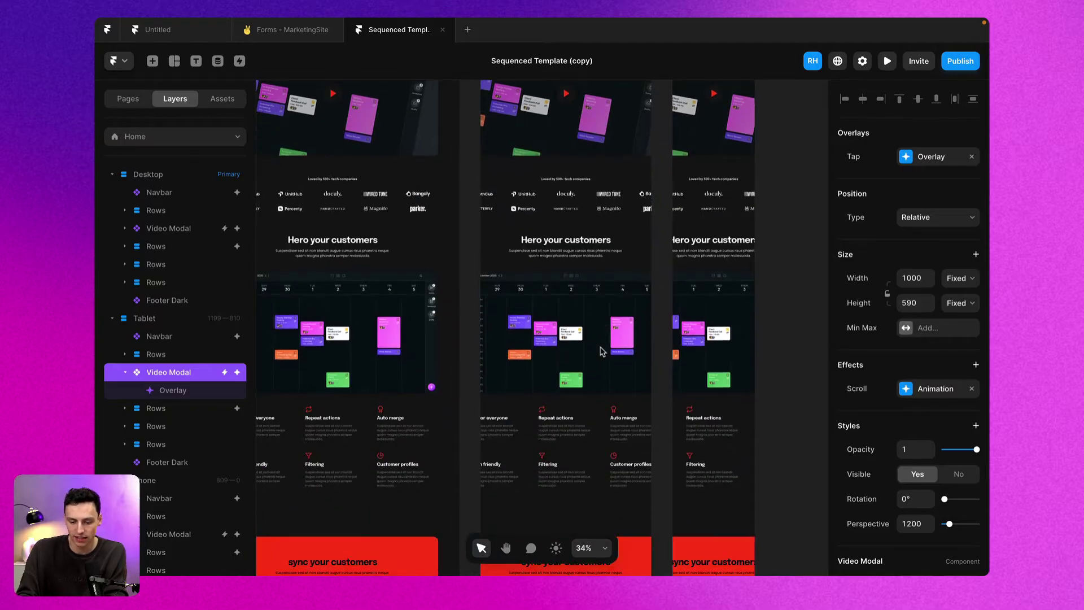
left_click(585, 203)
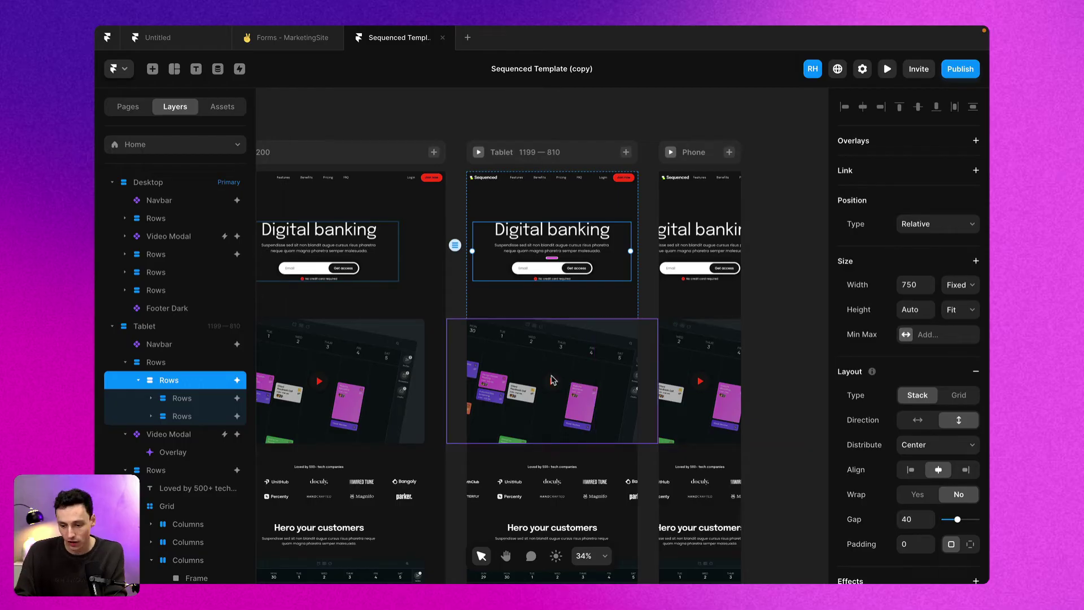
left_click(584, 379)
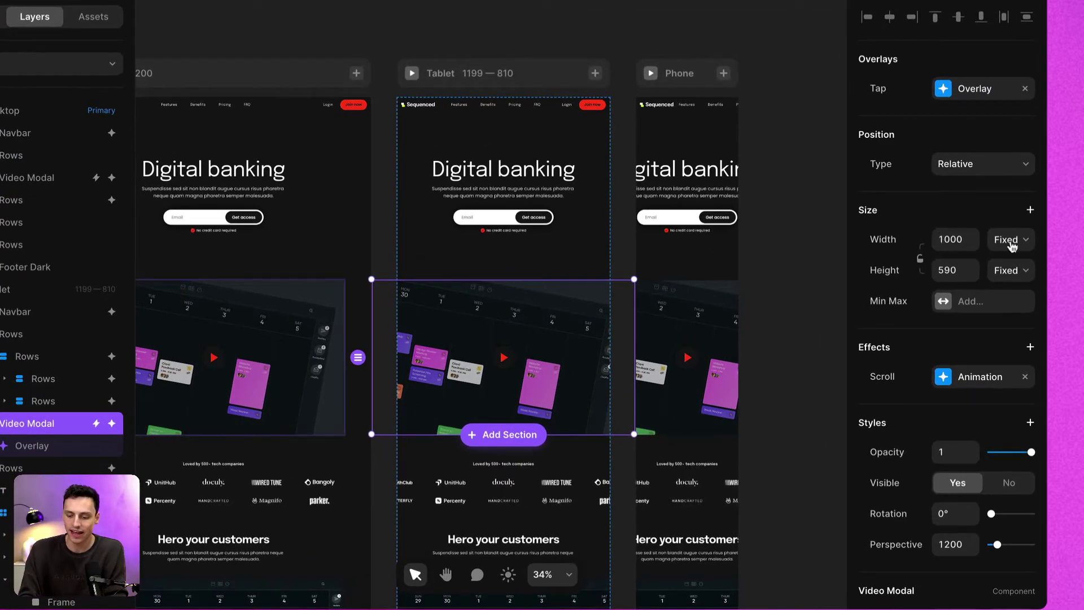
Make the Tablet Video Modal 100% relative width
left_click(1011, 241)
left_click(1011, 243)
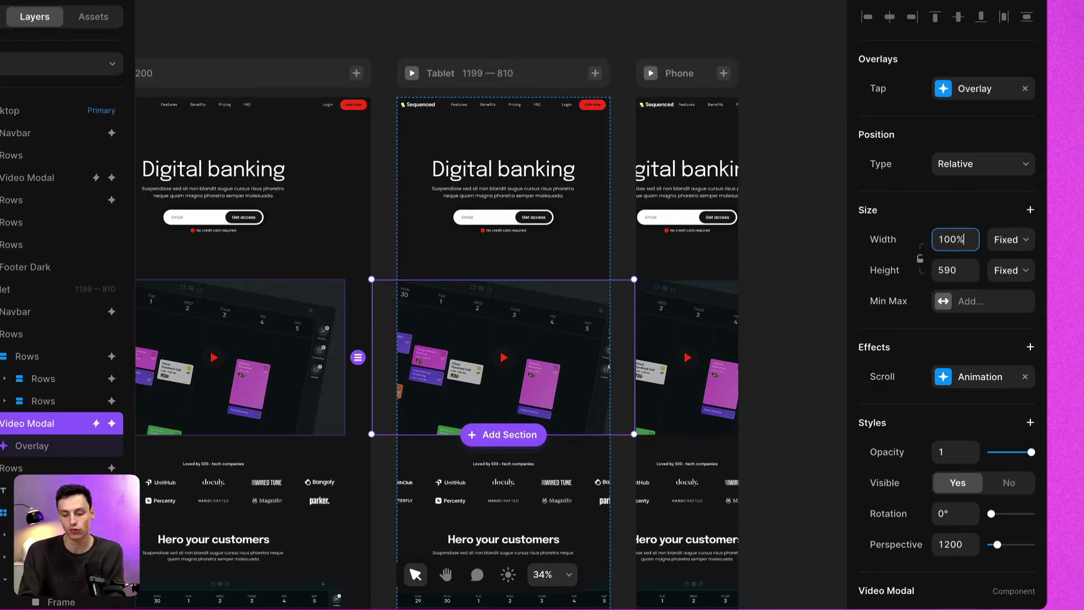
type("100%")
key("Return")
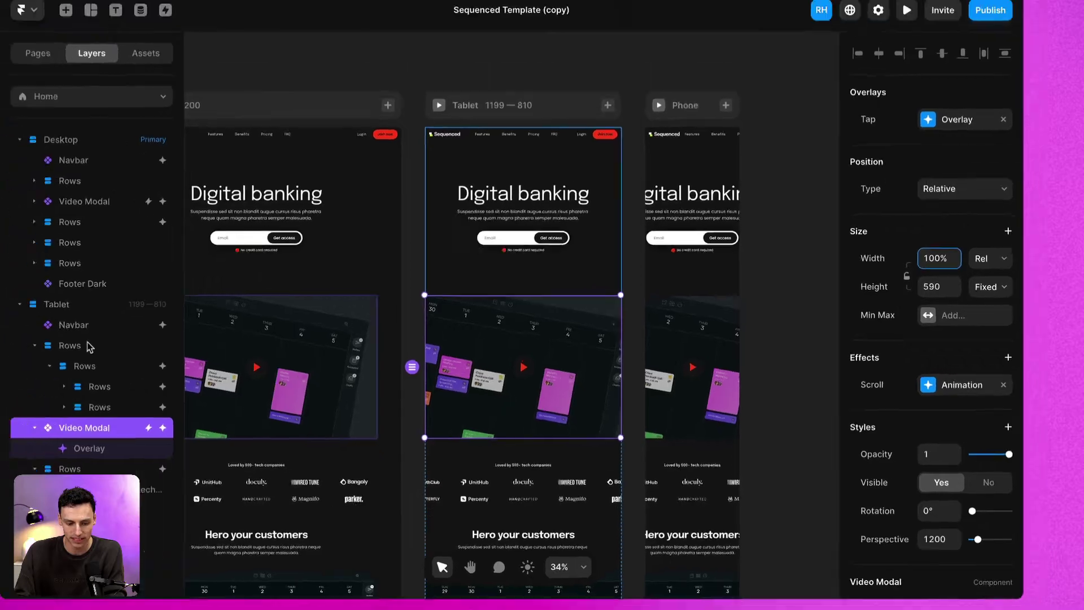
Set the Tablet logo Grid width to 100% of its container
left_click(22, 333)
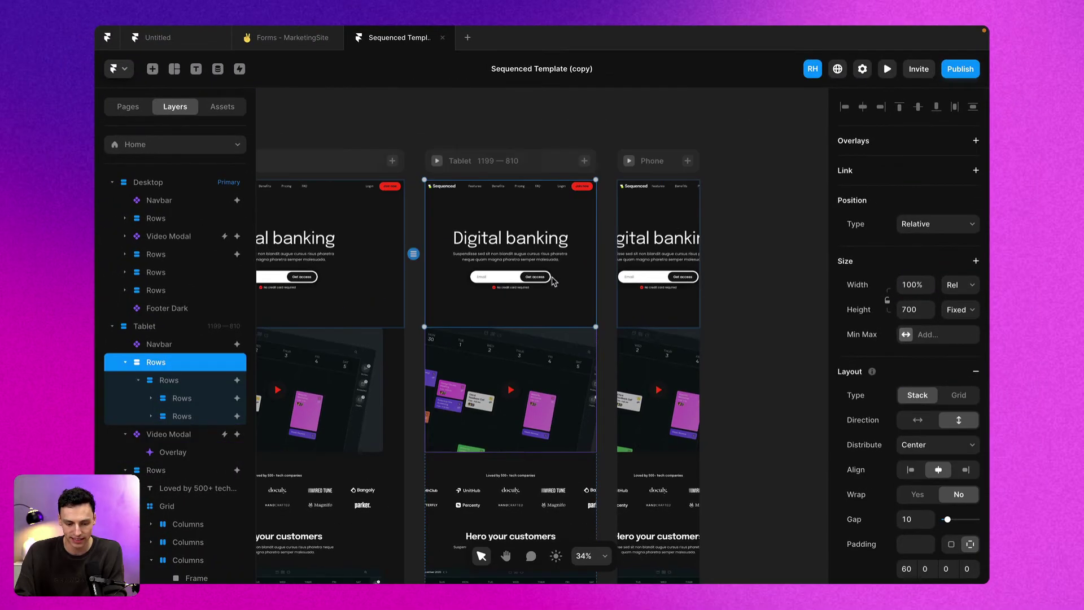
scroll(551, 402, "down", 3)
left_click(540, 406)
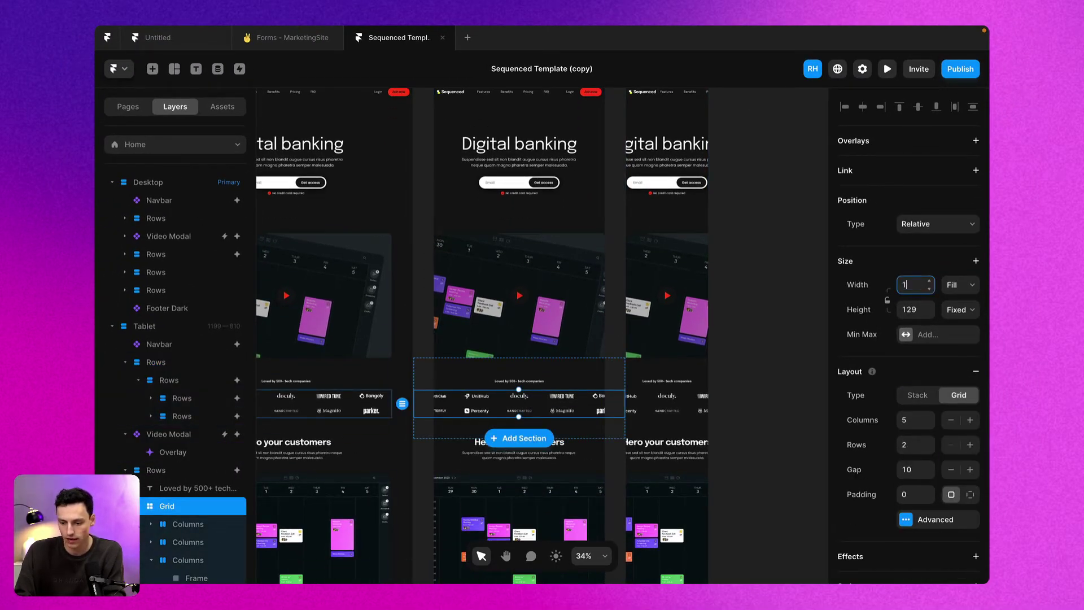
type("100%")
key("Return")
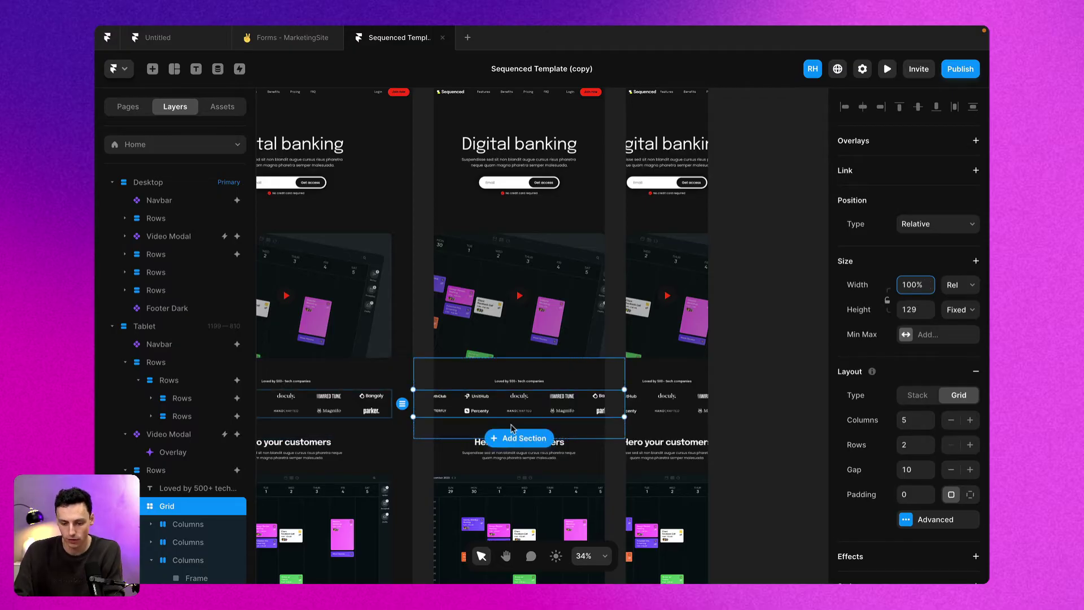
Make the logo section Rows 100% wide, then select the Hero your customers section
left_click(510, 428)
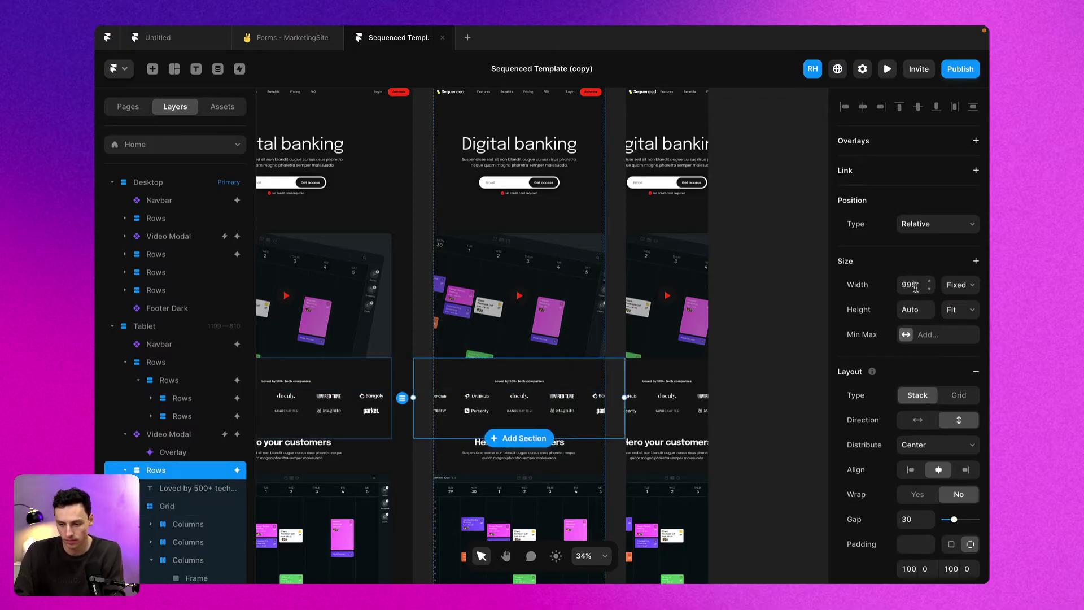
key("Return")
scroll(585, 397, "down", 3)
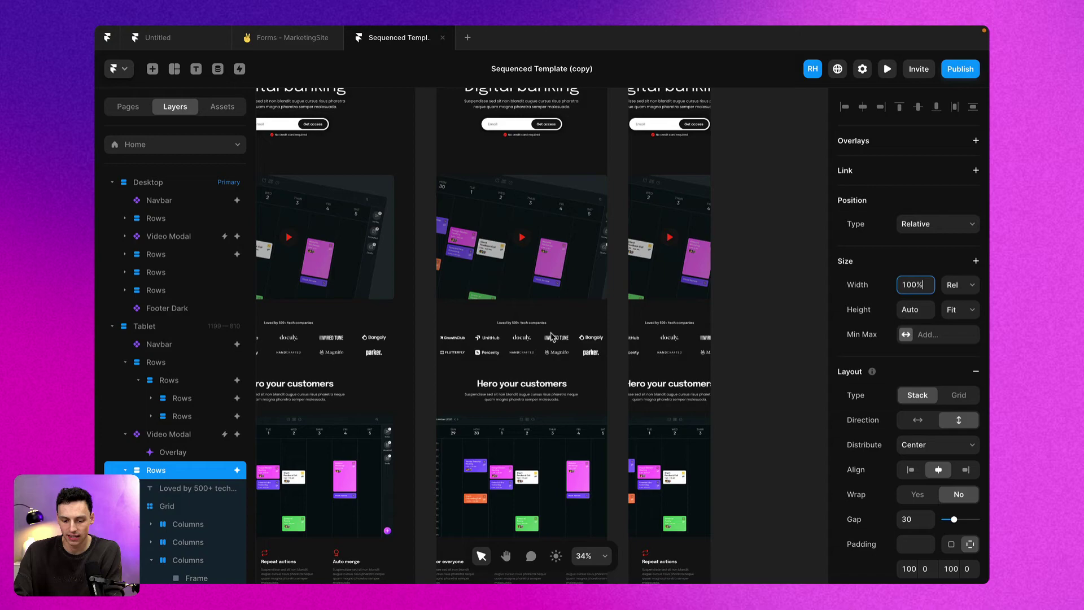
left_click(585, 397)
scroll(585, 397, "down", 12)
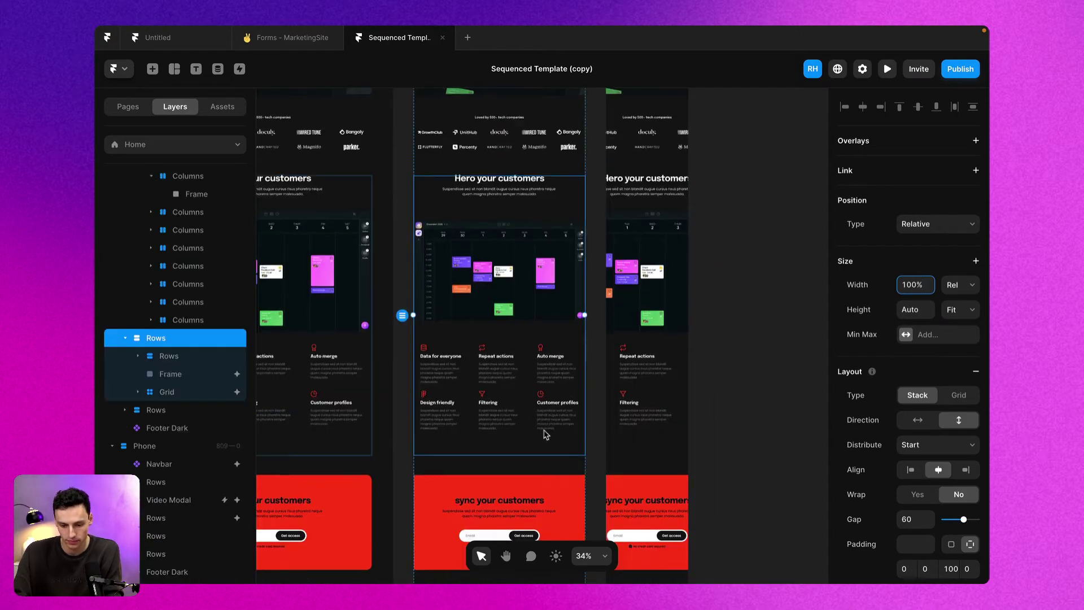
scroll(510, 453, "up", 20)
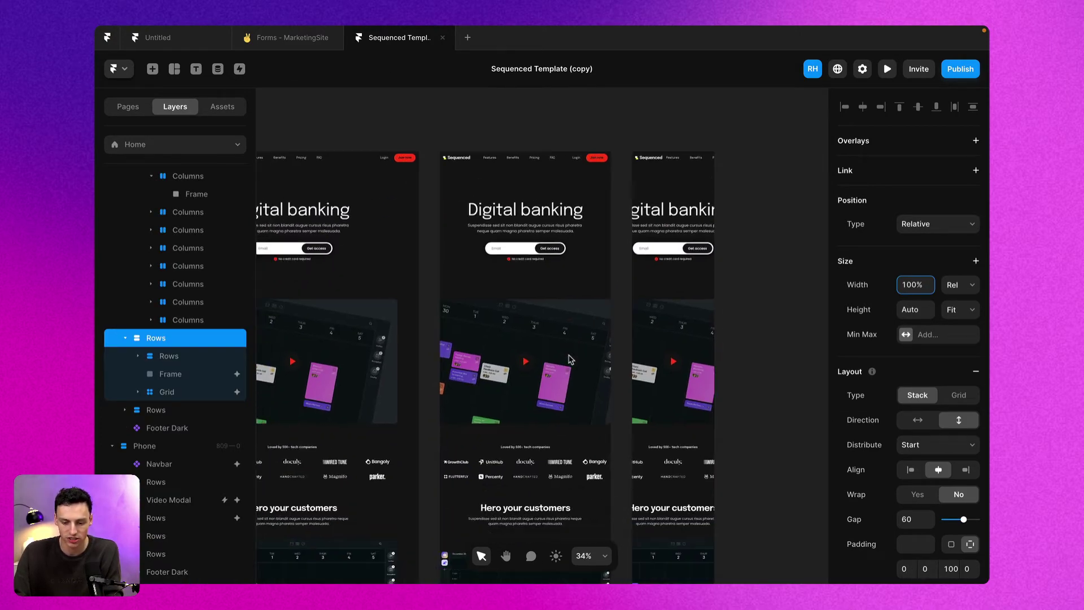
Give the Hero your customers Rows stack 15 padding on its left and right sides
scroll(565, 182, "down", 3)
scroll(507, 423, "up", 3)
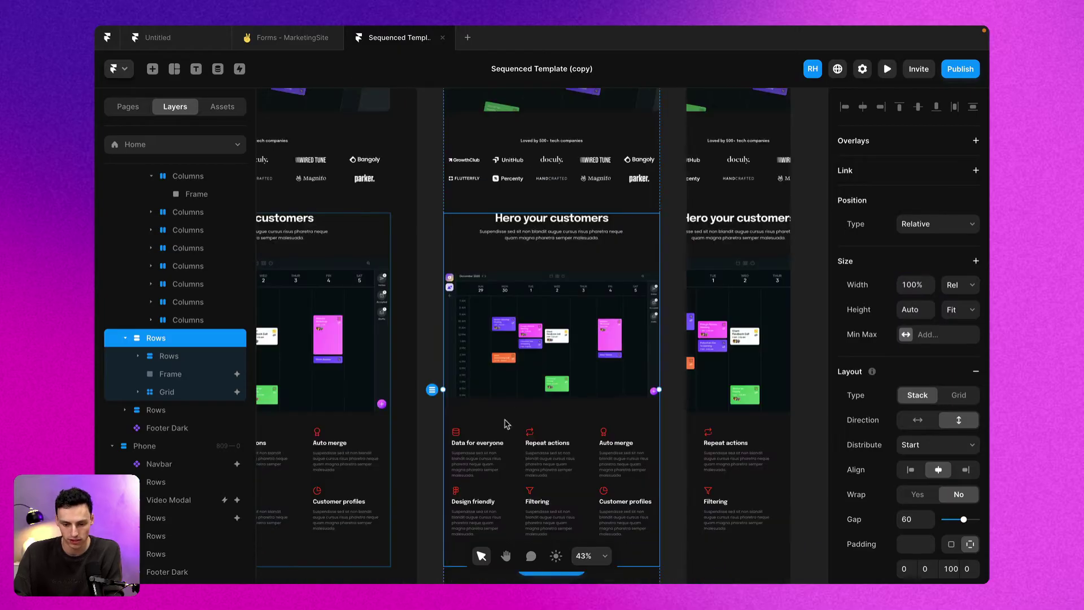
scroll(923, 423, "down", 3)
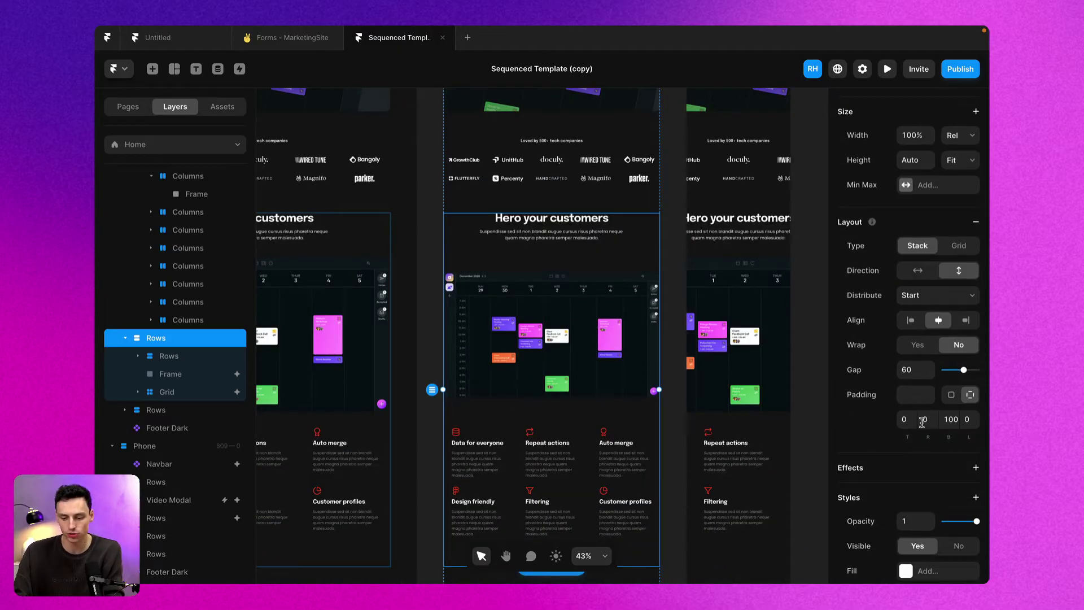
type("5")
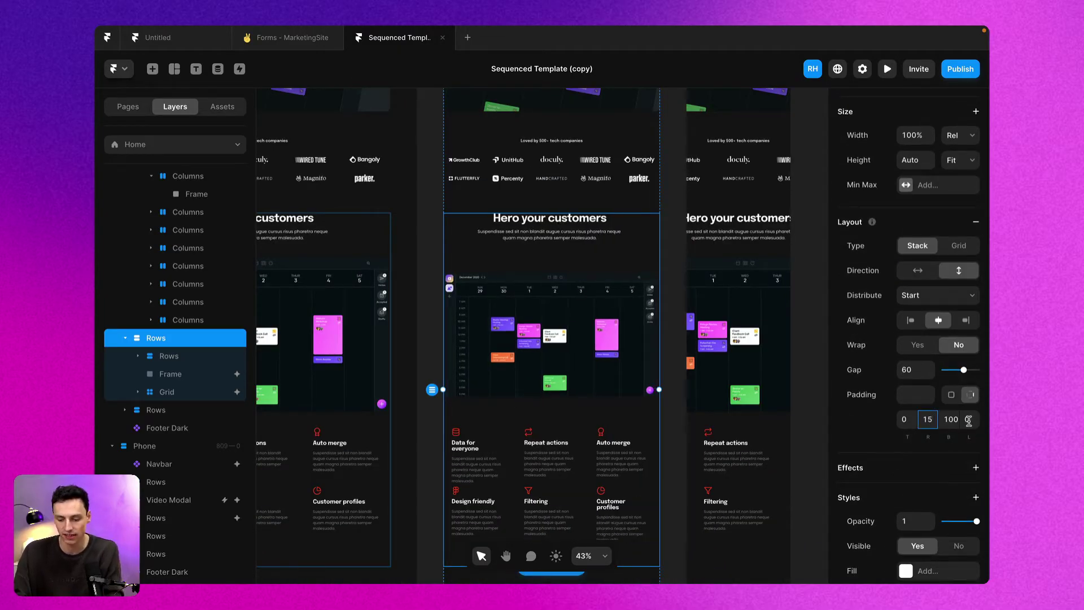
left_click(969, 420)
type("15")
scroll(619, 355, "up", 3)
scroll(499, 221, "up", 8)
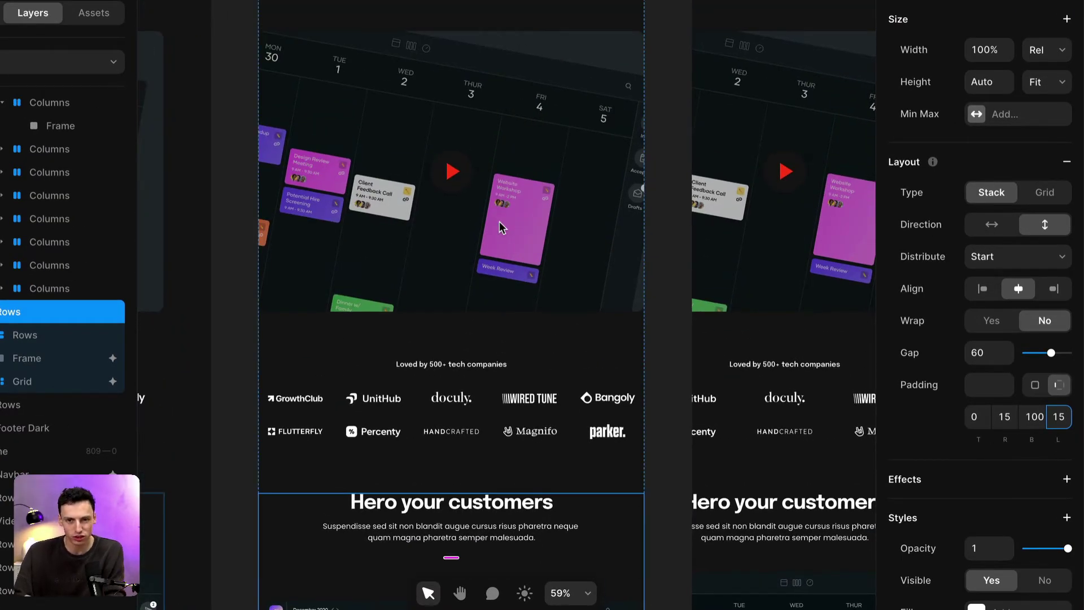
scroll(499, 222, "up", 5)
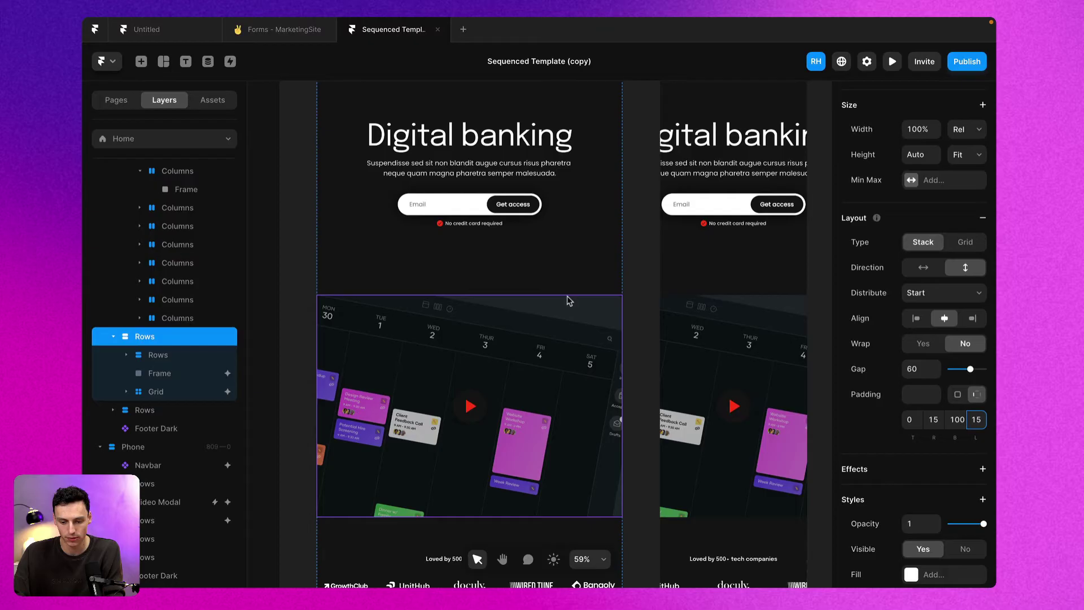
scroll(667, 404, "down", 3)
left_click(667, 404)
scroll(668, 410, "down", 2)
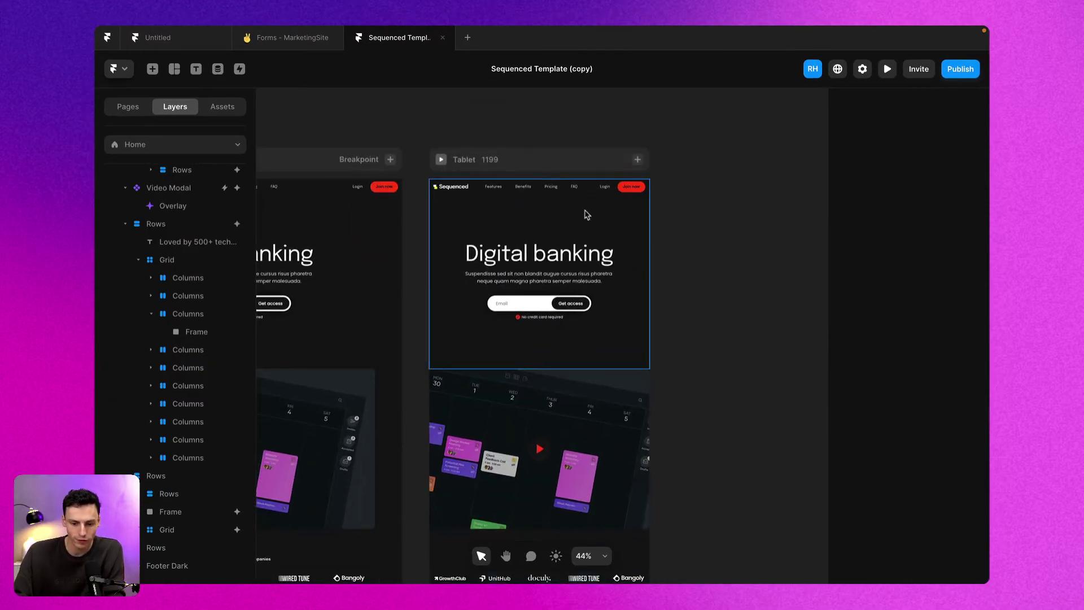
Add a 390-wide Phone breakpoint from the Tablet header and select its hero content
left_click(637, 160)
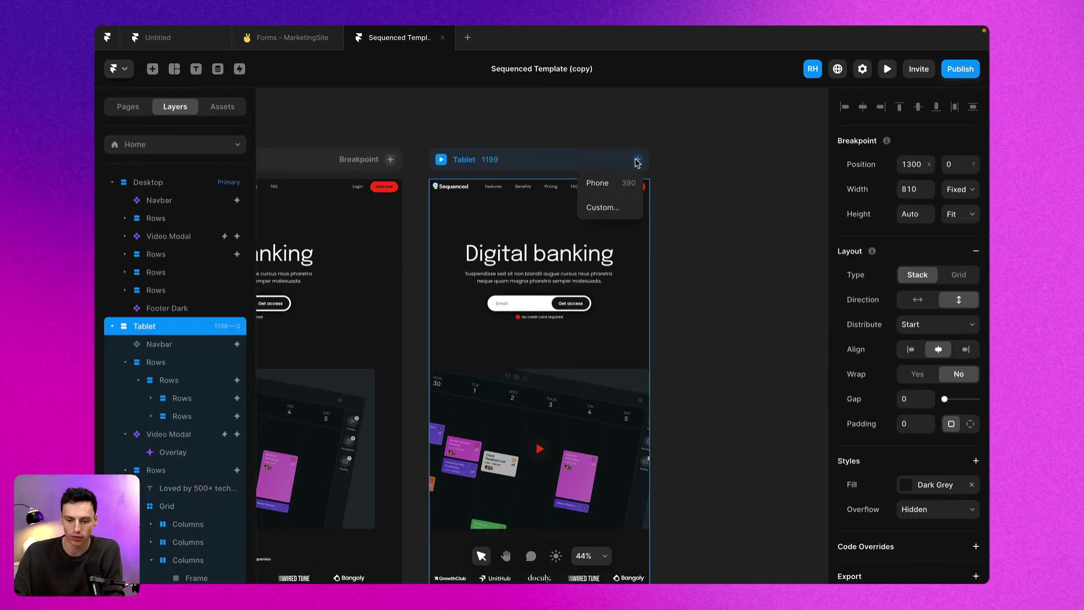
left_click(620, 182)
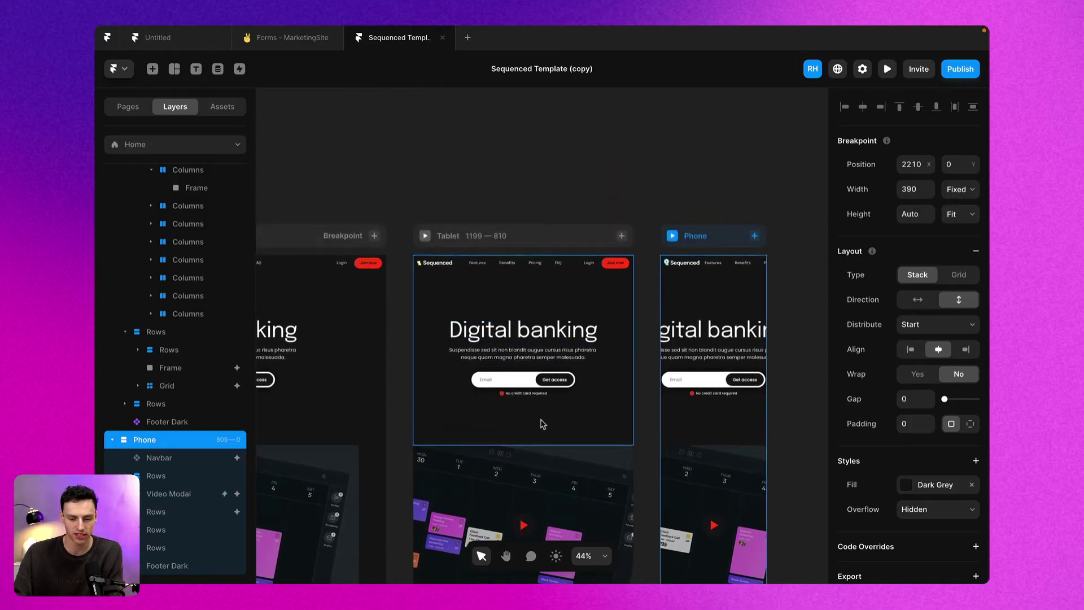
scroll(644, 359, "right", 5)
left_click(617, 345)
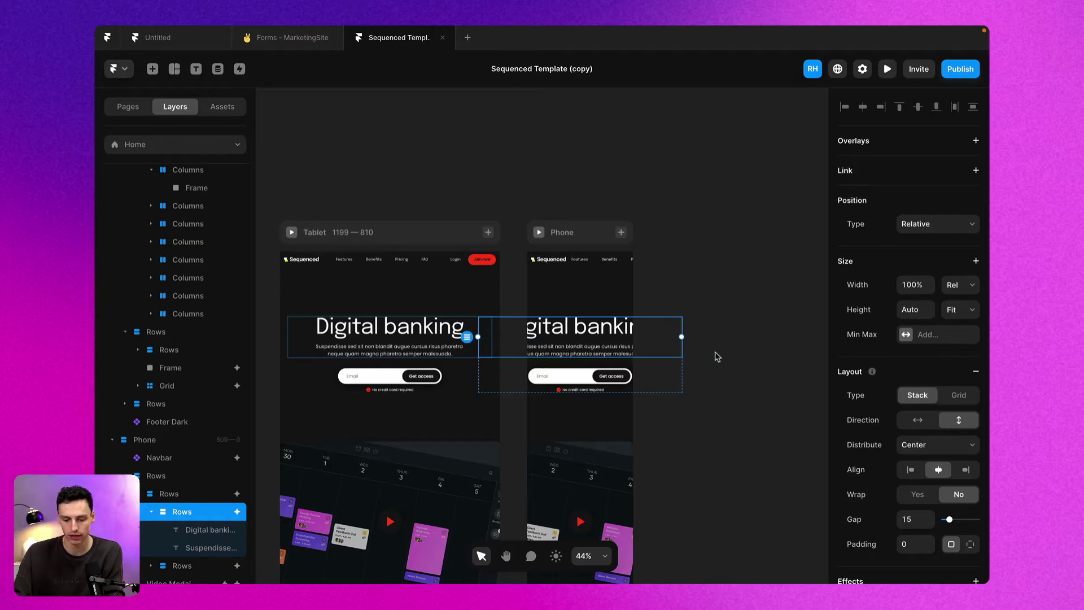
Set the Phone hero stack and paragraph to 100% width and shorten the video preview
left_click(537, 366)
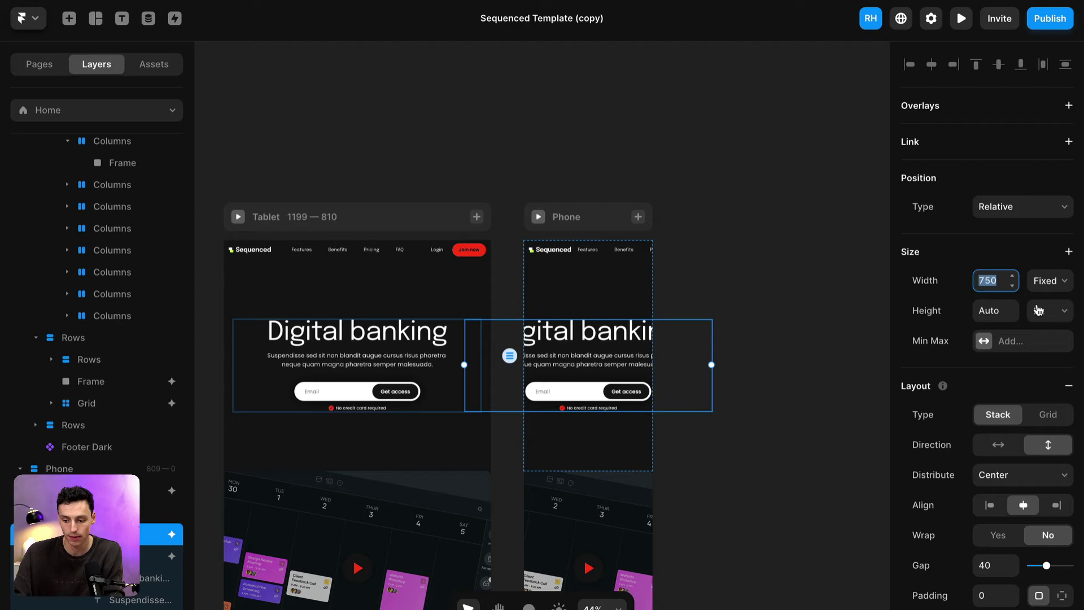
type("100%")
key("Return")
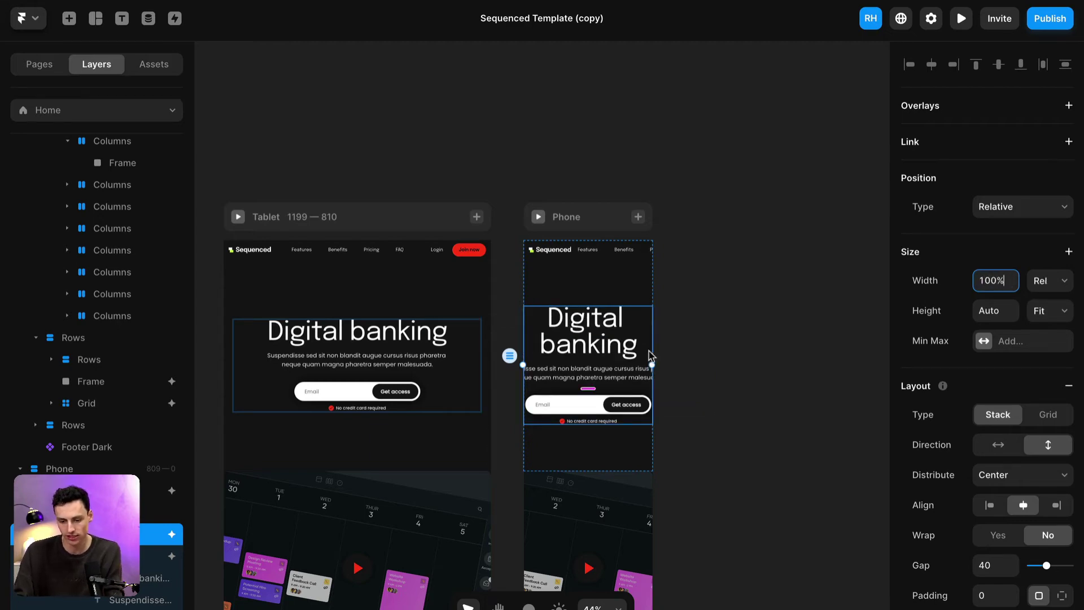
scroll(644, 361, "down", 5)
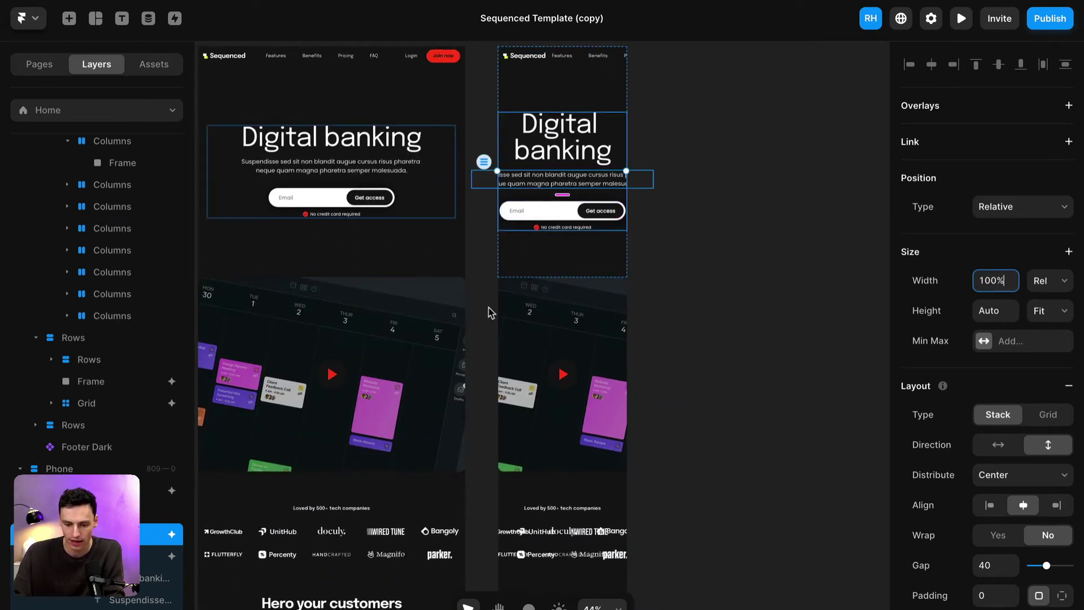
left_click(581, 179)
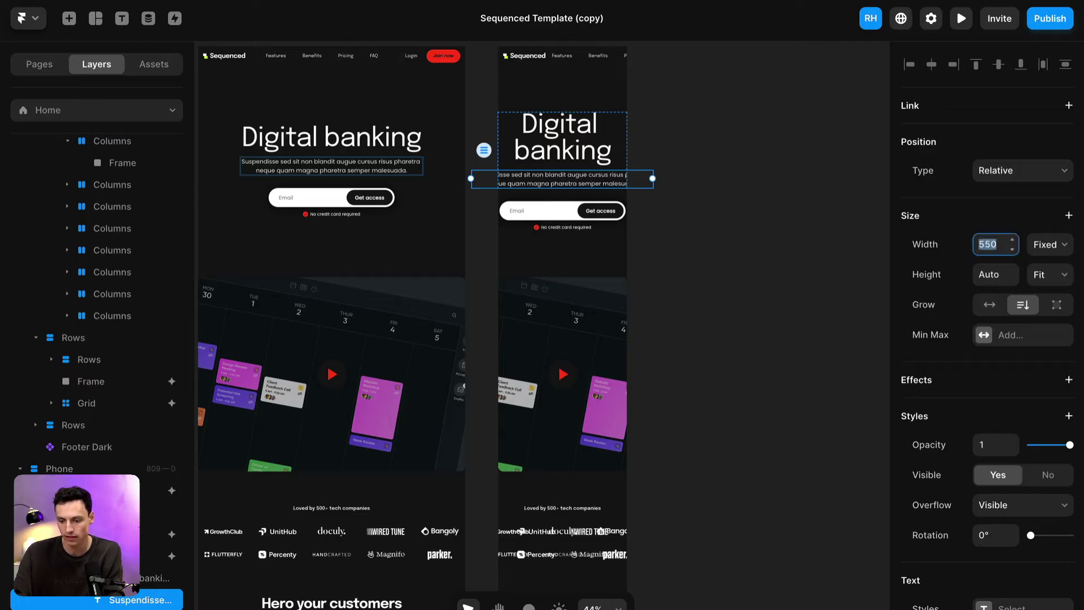
type("100%")
key("Return")
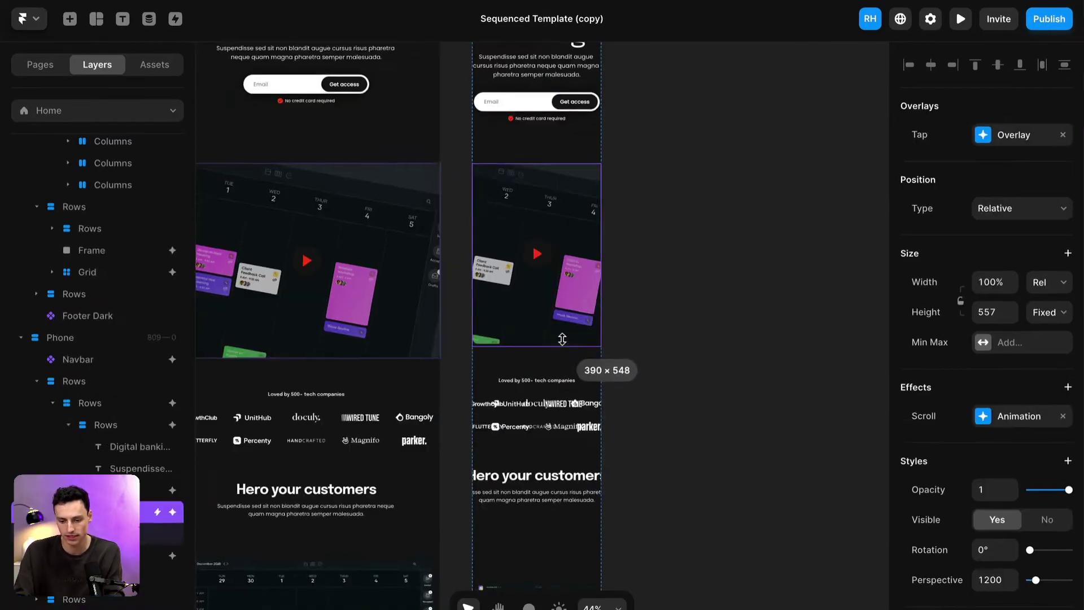
left_click_drag(565, 346, 561, 260)
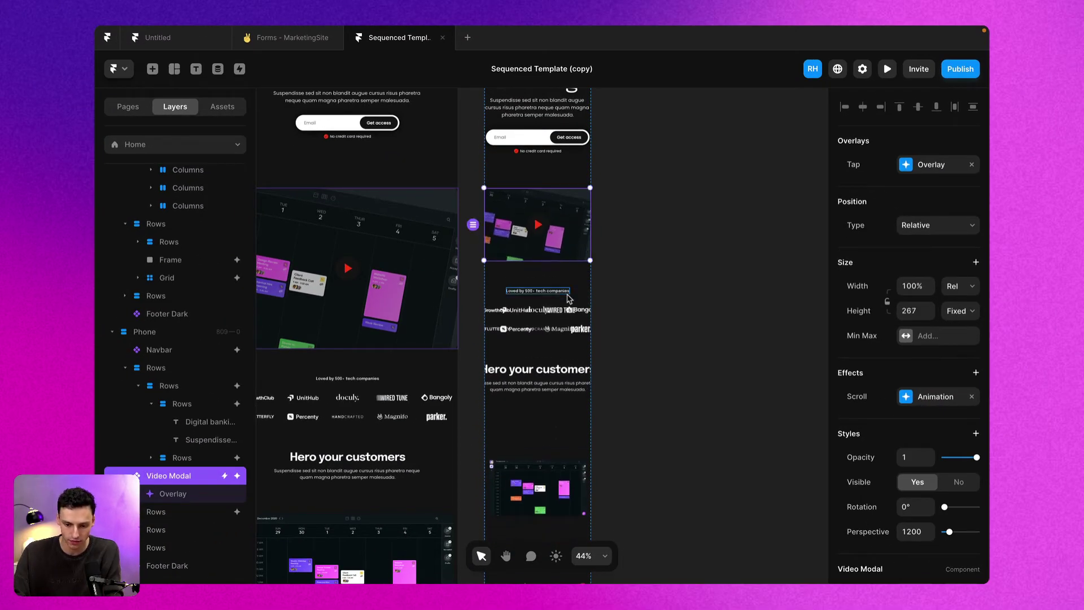
Set the Hero your customers heading and paragraph to 100% width
scroll(571, 301, "down", 3)
left_click(552, 279)
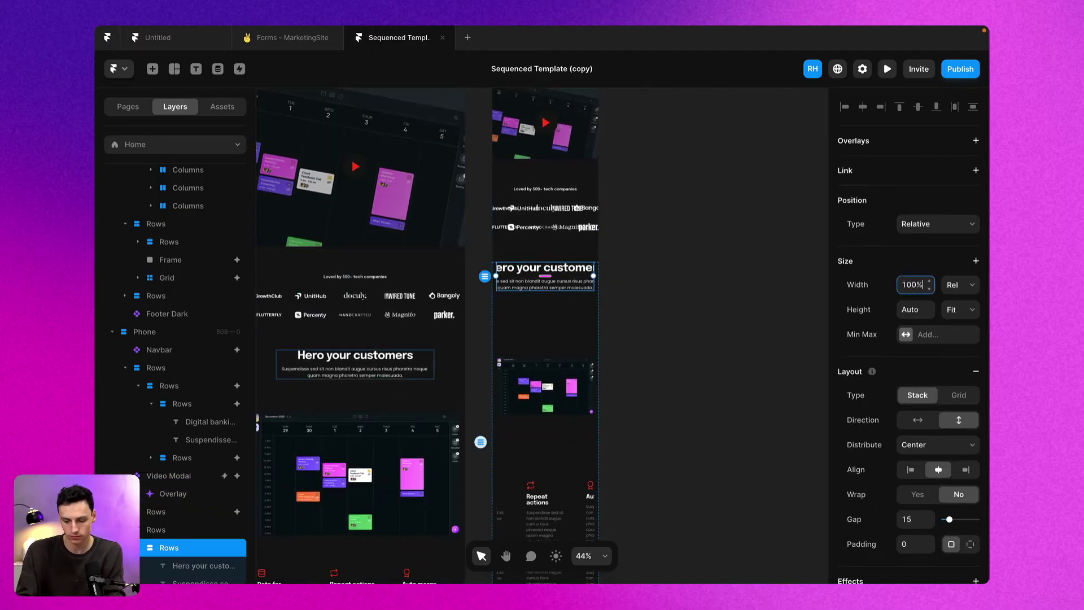
left_click(588, 274)
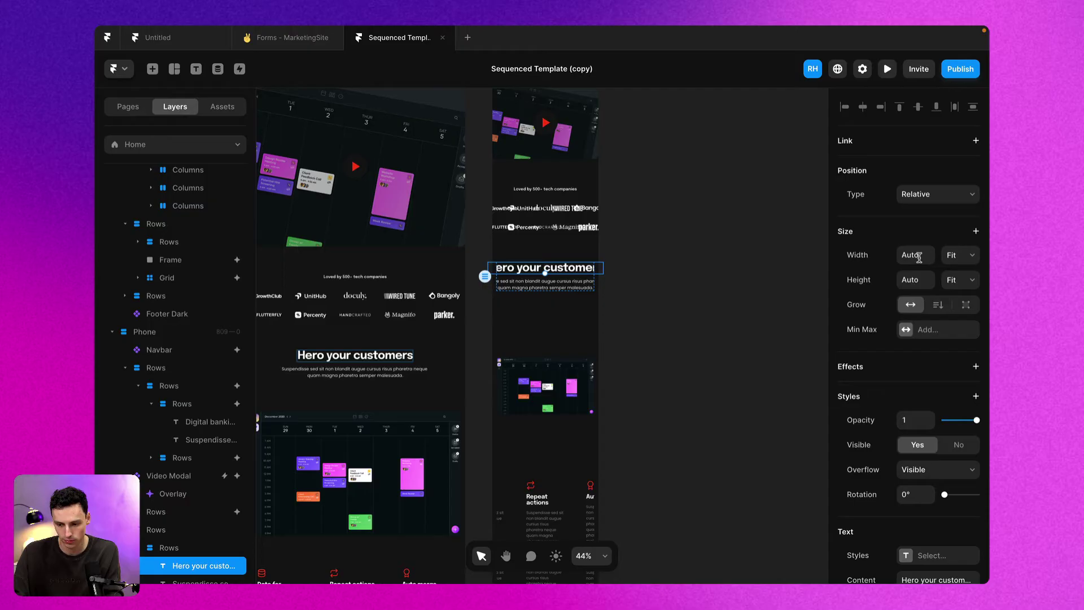
type("100%")
key("Return")
key("Tab")
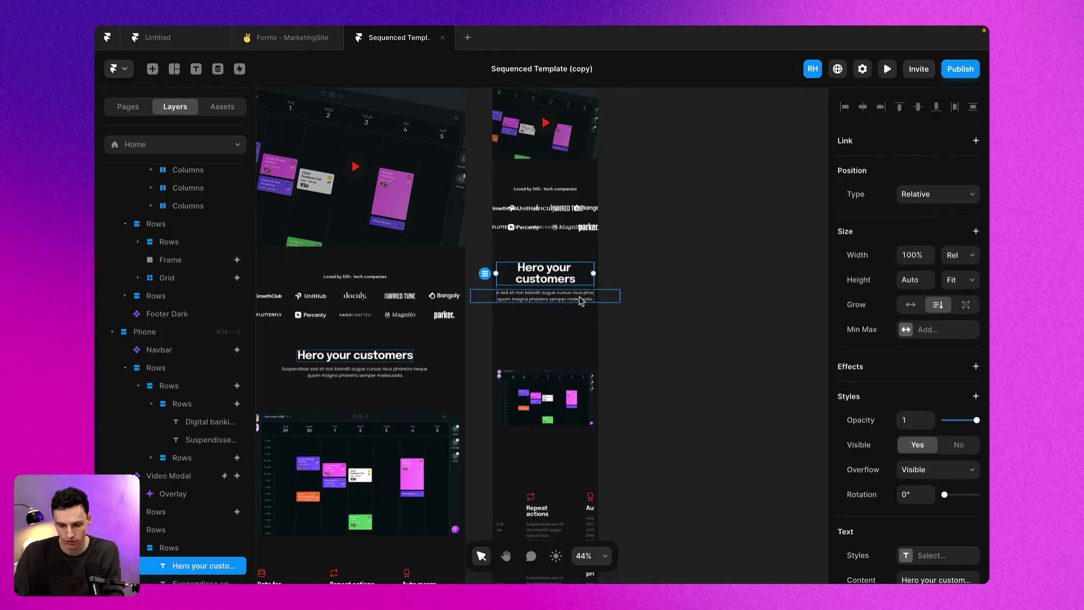
type("100%")
key("Return")
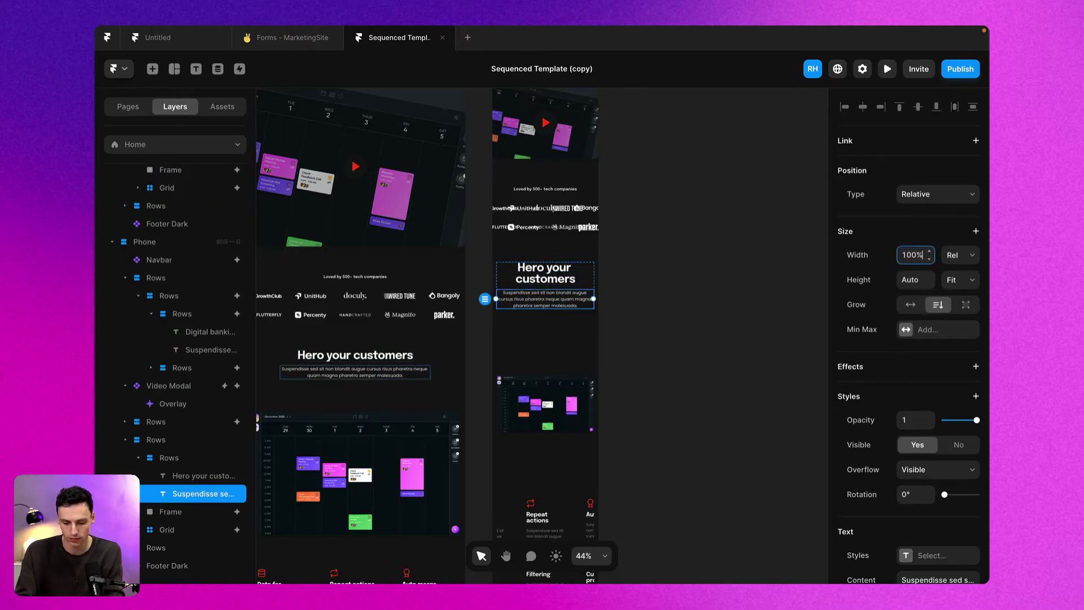
Shorten the calendar image frame to 224 tall
left_click(558, 368)
left_click_drag(551, 483, 559, 385)
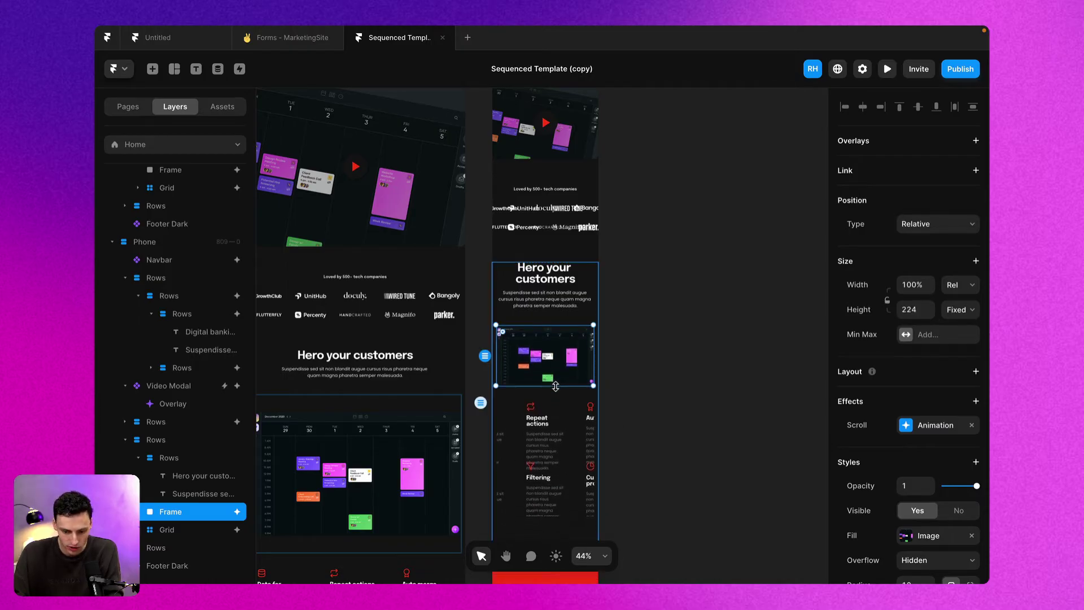
scroll(576, 344, "down", 3)
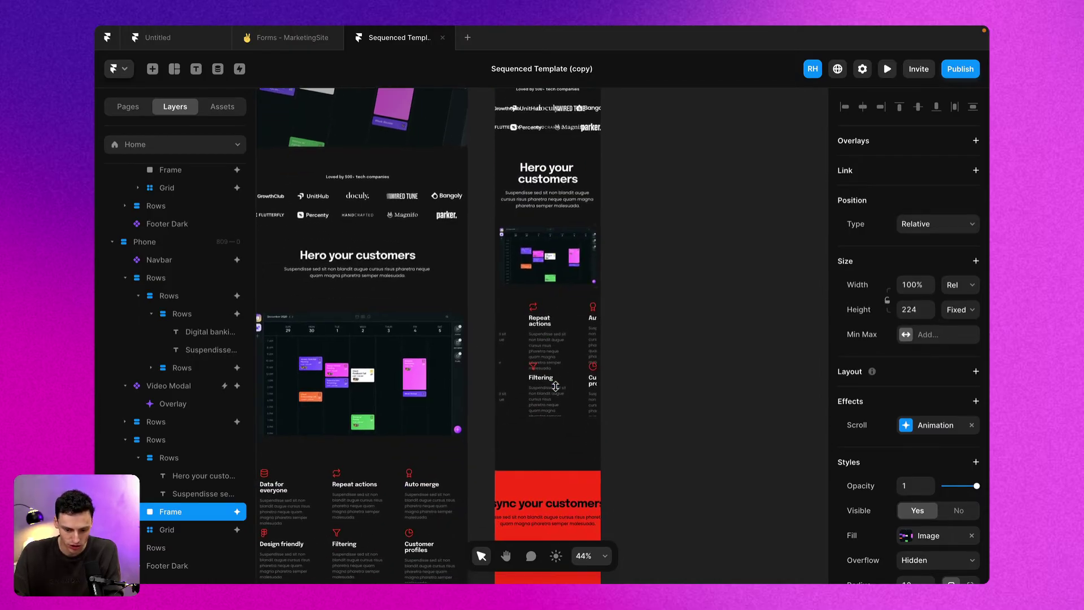
Set zero padding on the Design friendly, Filtering and Customer profiles feature items
double_click(580, 345)
left_click(917, 396)
left_click(490, 398)
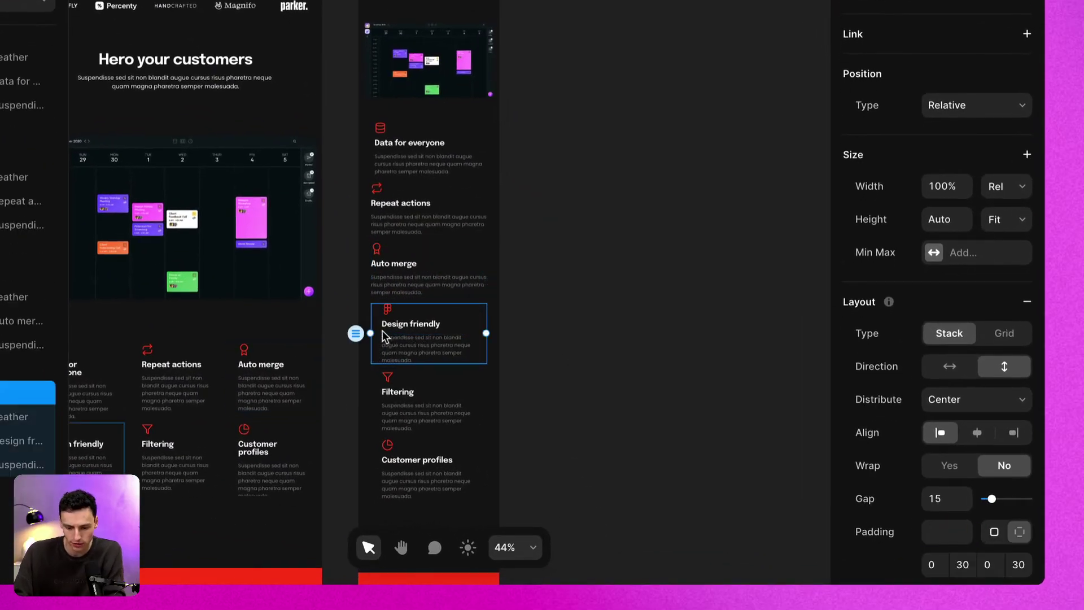
scroll(1014, 462, "down", 1)
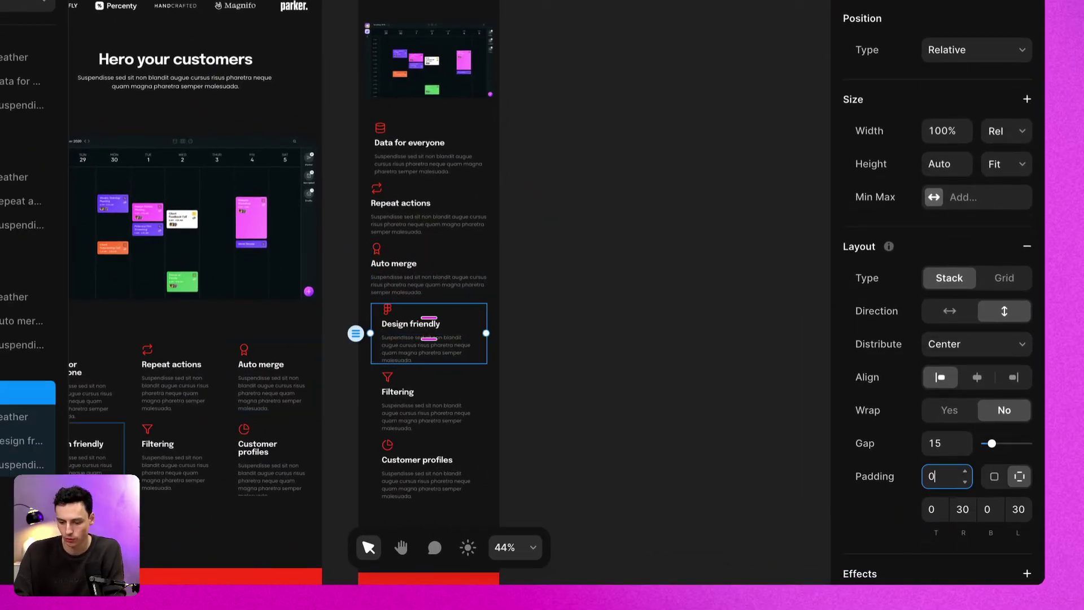
key("Return")
left_click(383, 384)
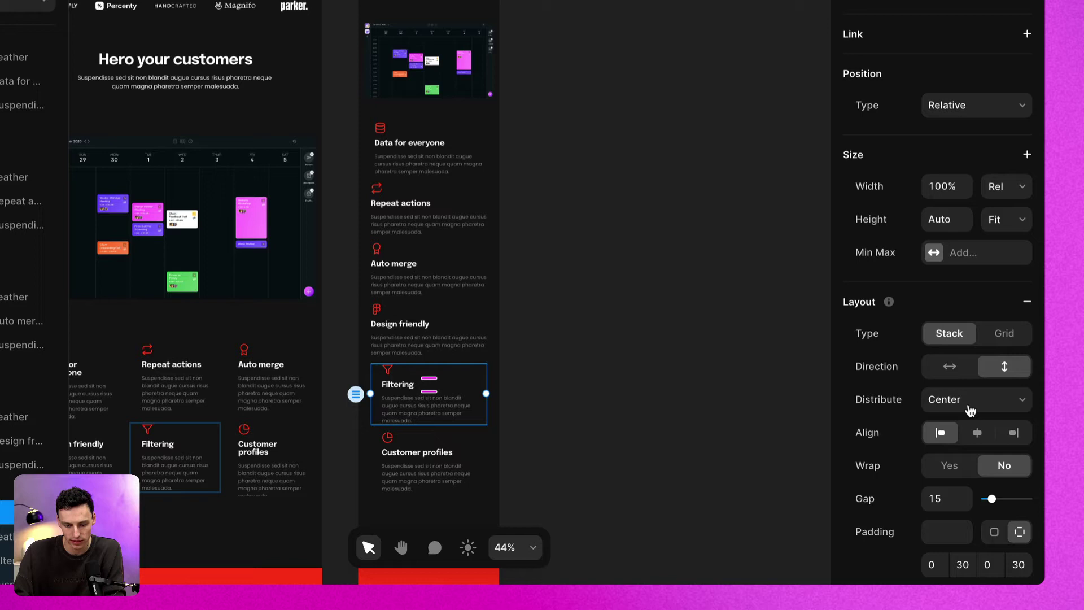
type("0")
key("Return")
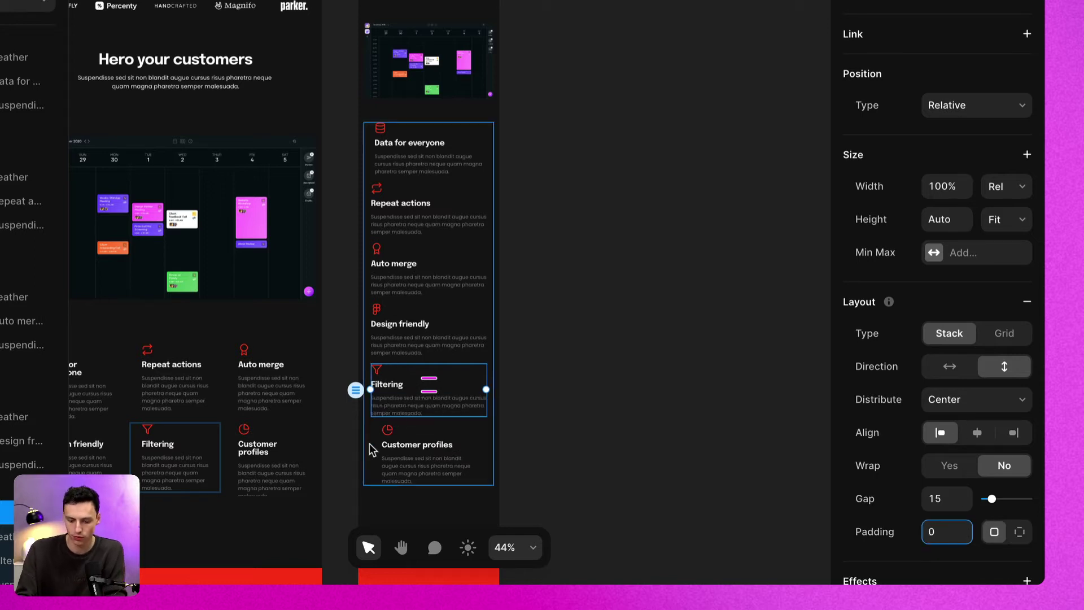
left_click(377, 455)
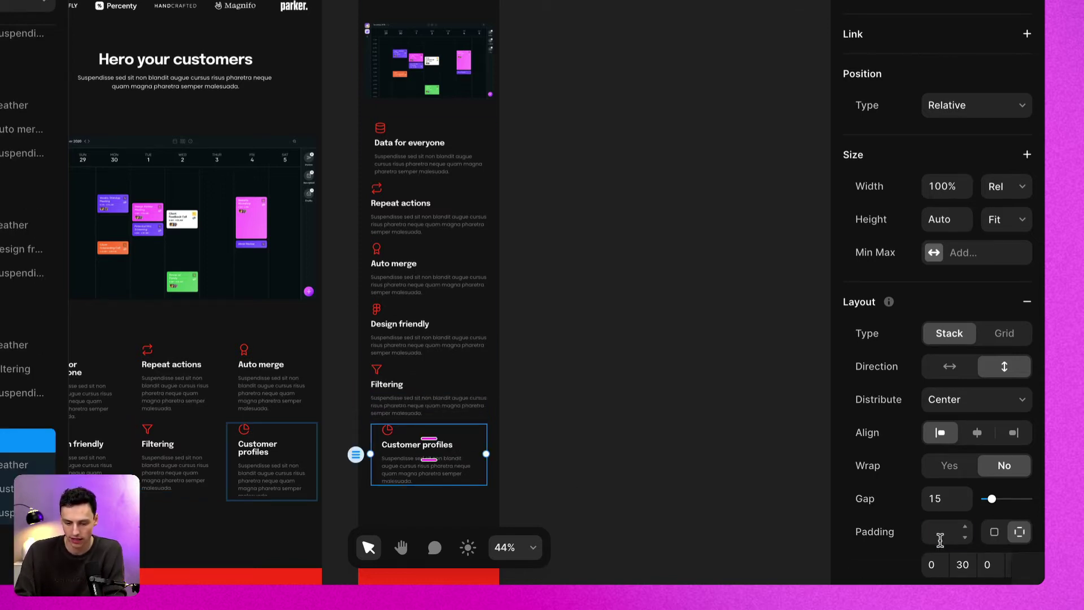
type("0")
Give the sync your customers section 15 side padding using individual padding fields
left_click(614, 395)
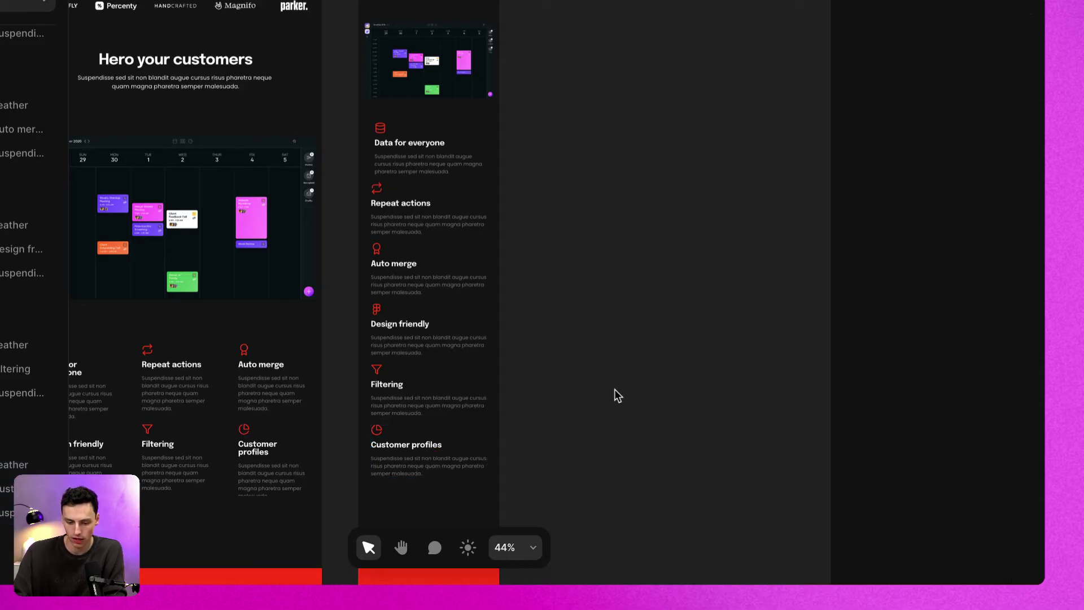
left_click(1019, 298)
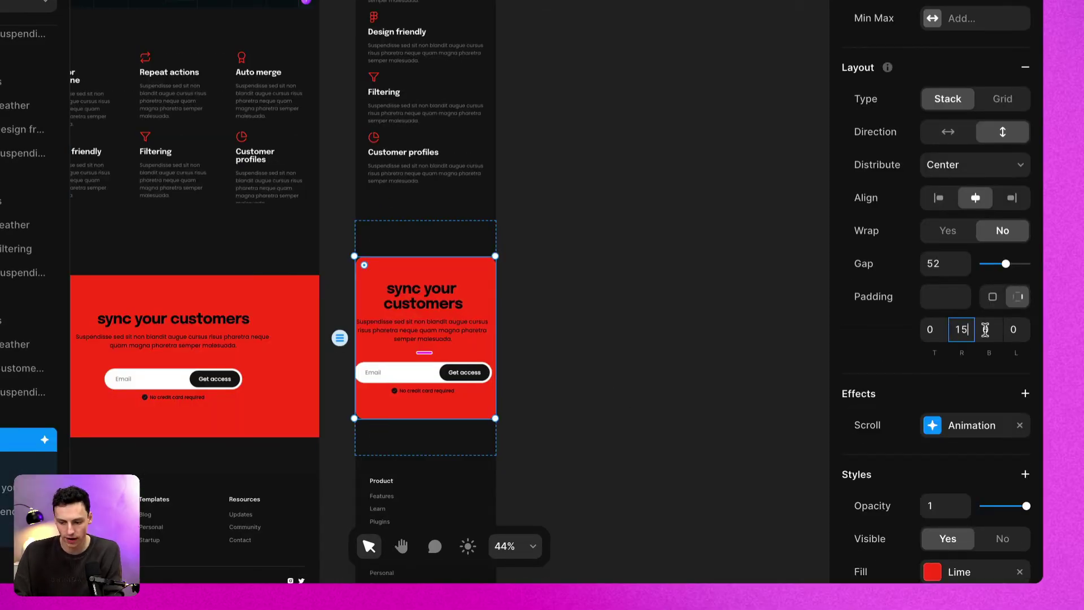
type("15")
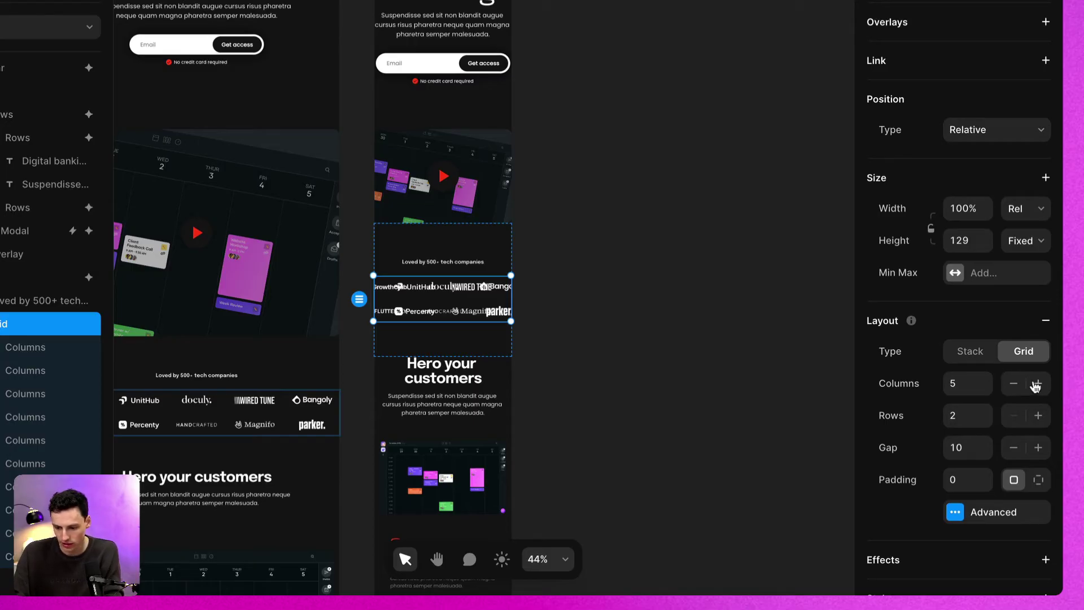
Try a vertical stack for the logos and set the logo container height to Auto
left_click(1014, 384)
left_click(971, 351)
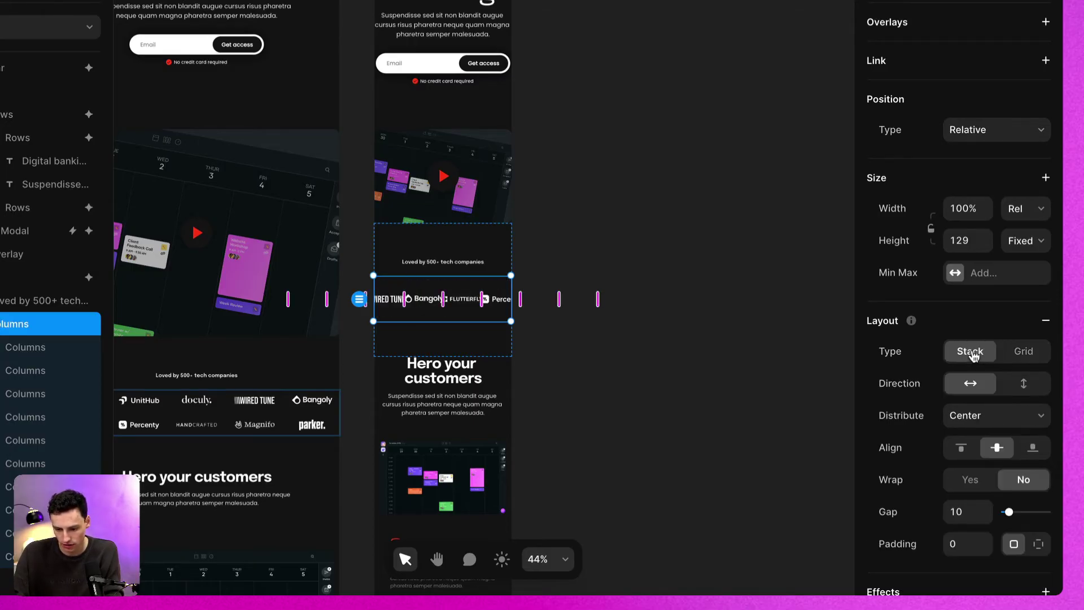
left_click(1027, 385)
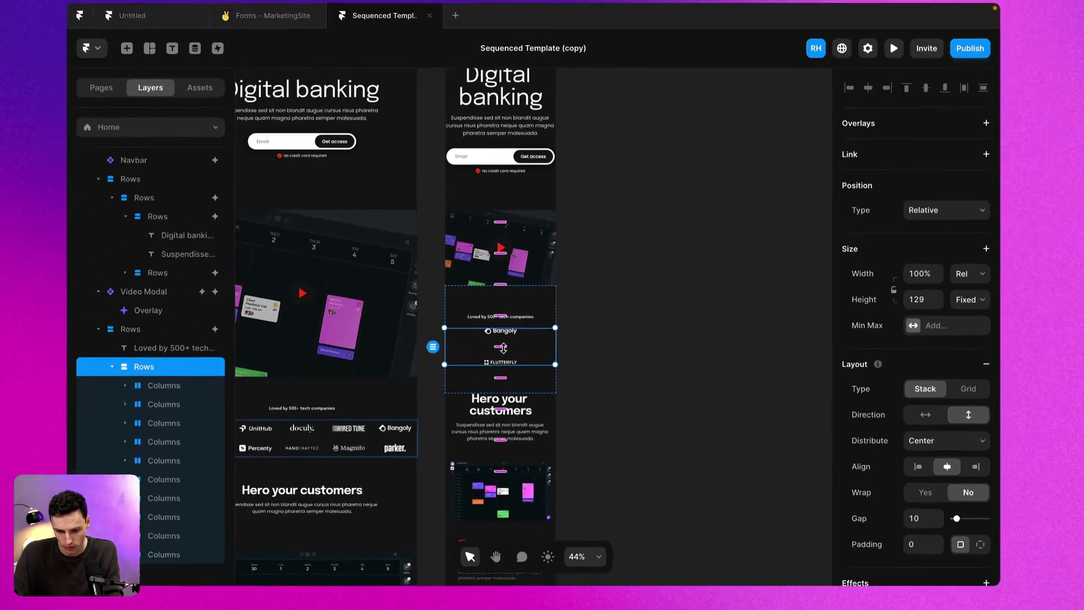
left_click(967, 242)
type("au")
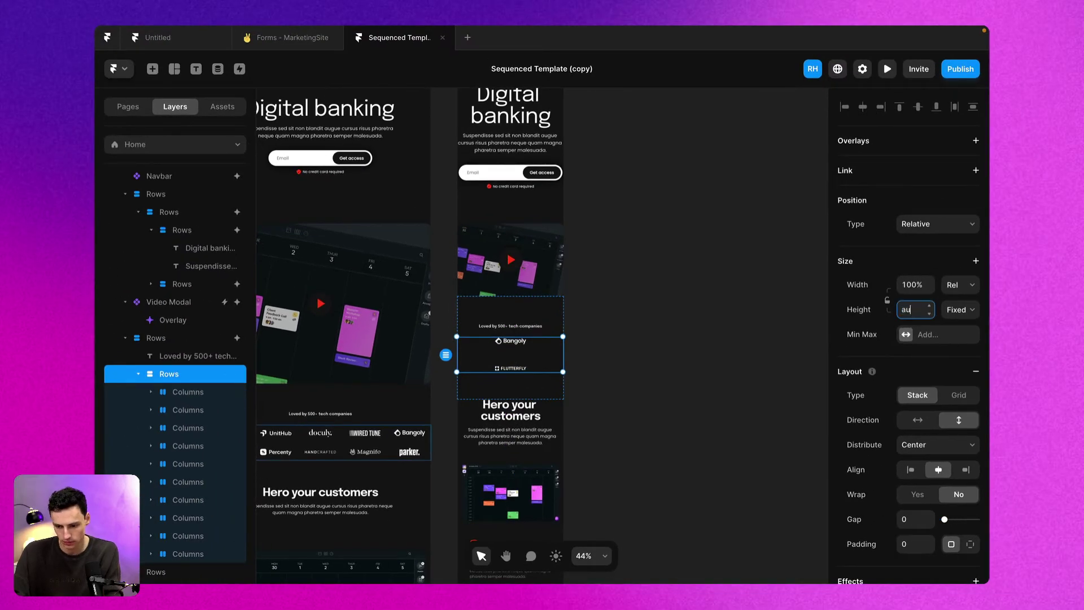
type("to")
key("Return")
Switch the logo container back to a Grid with 2 columns
scroll(491, 390, "down", 3)
left_click(941, 401)
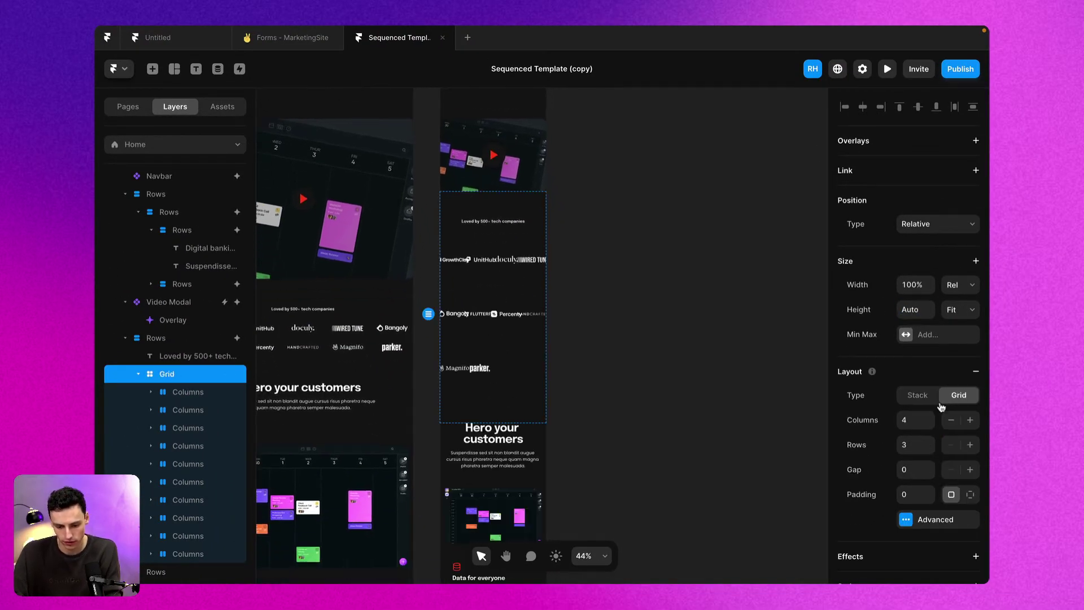
left_click(951, 420)
left_click(951, 420)
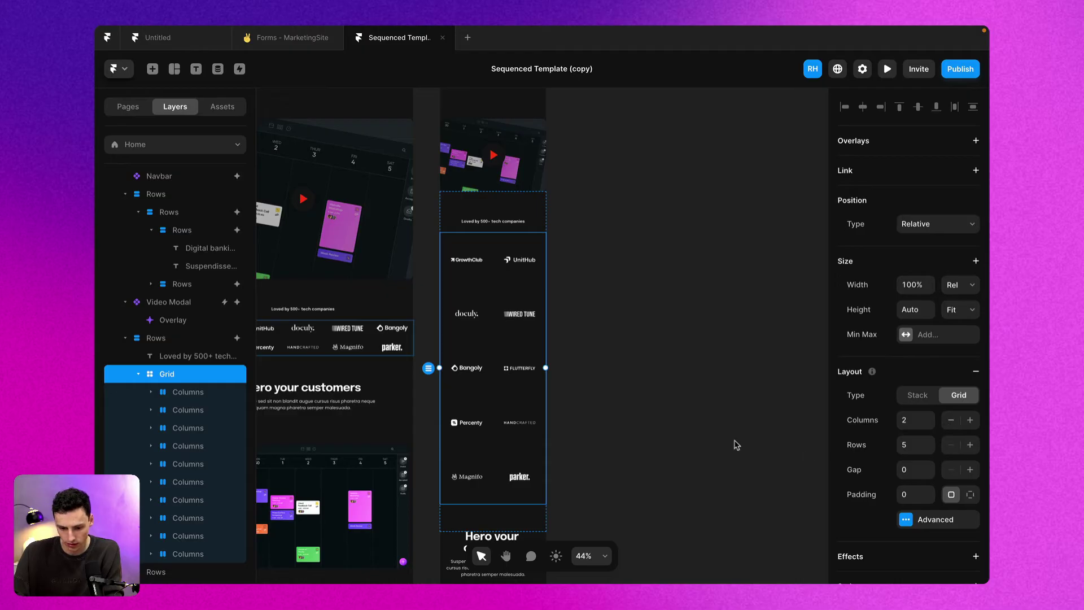
Set the grid's row height to 100 in the Advanced layout settings
scroll(511, 296, "down", 2)
left_click(935, 520)
left_click(735, 531)
type("100")
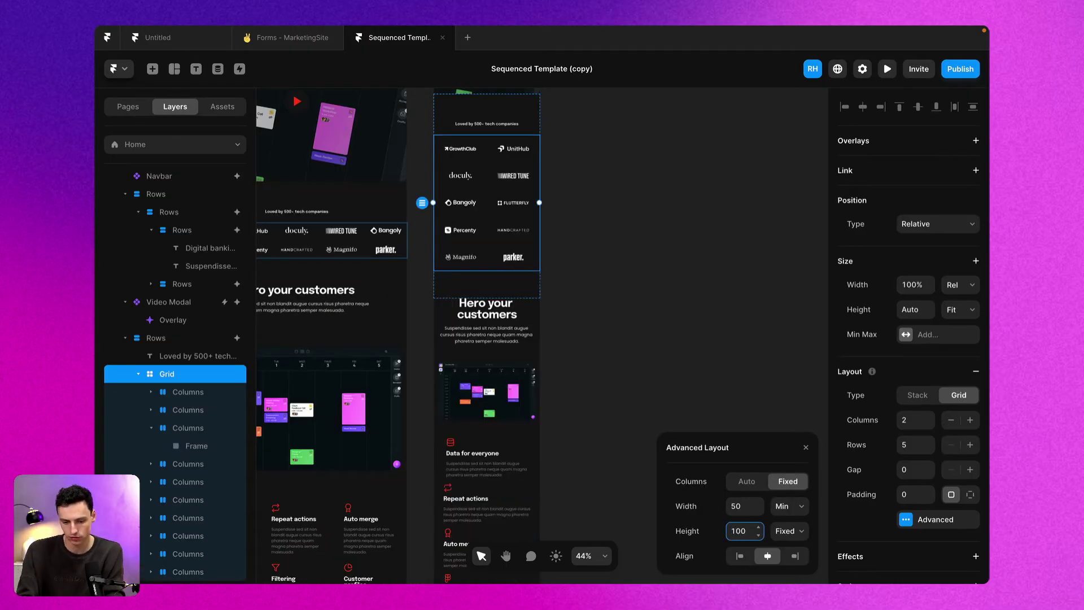
left_click(576, 302)
scroll(573, 298, "up", 6)
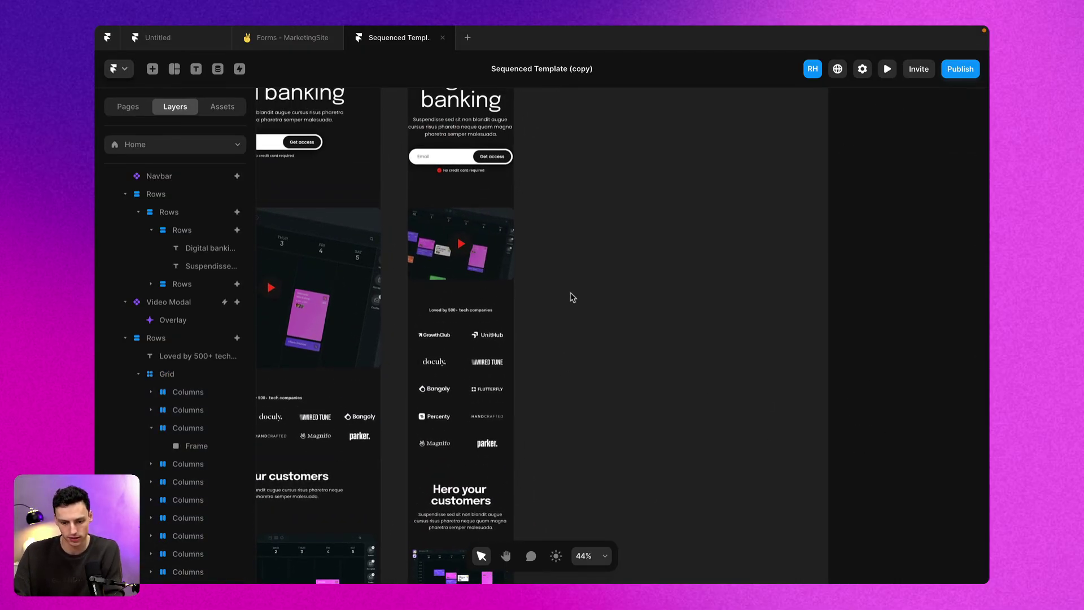
scroll(573, 298, "up", 1)
Open the Navbar component and select its Navigation Mobile variant
left_click(501, 204)
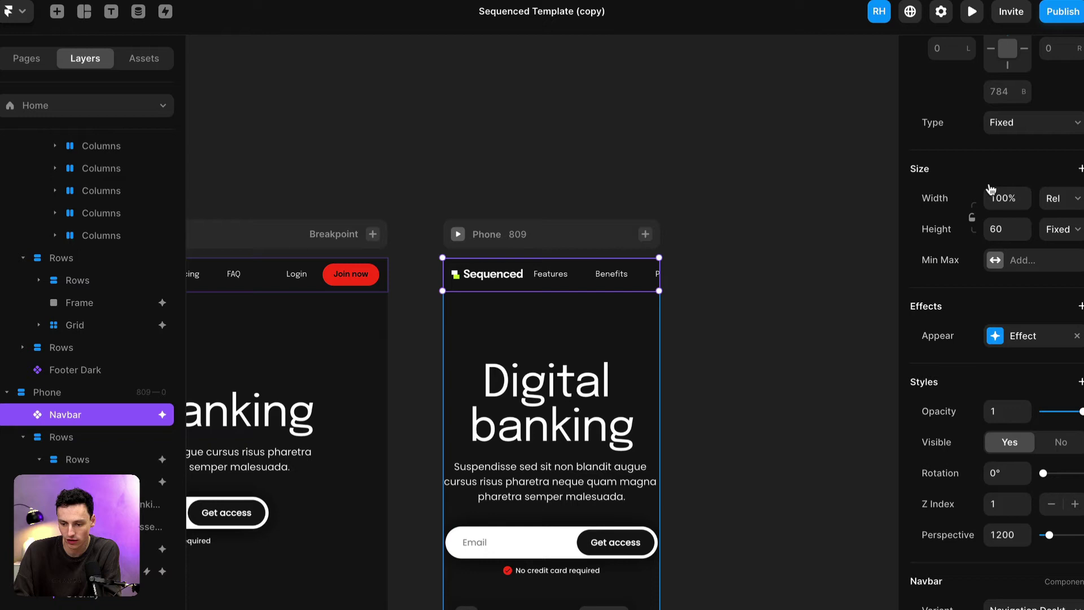
double_click(547, 279)
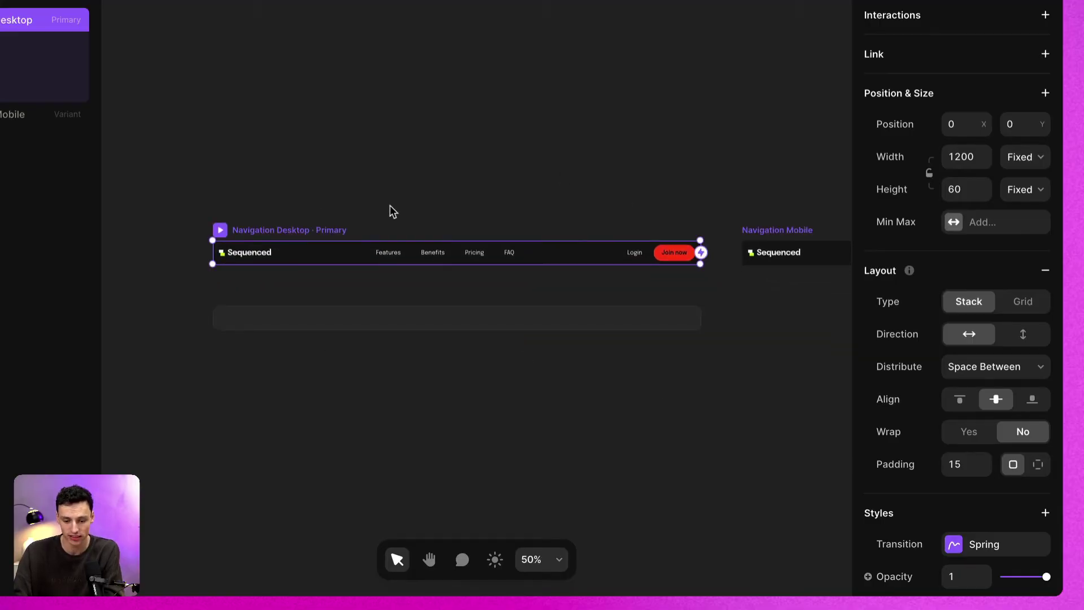
scroll(366, 220, "right", 5)
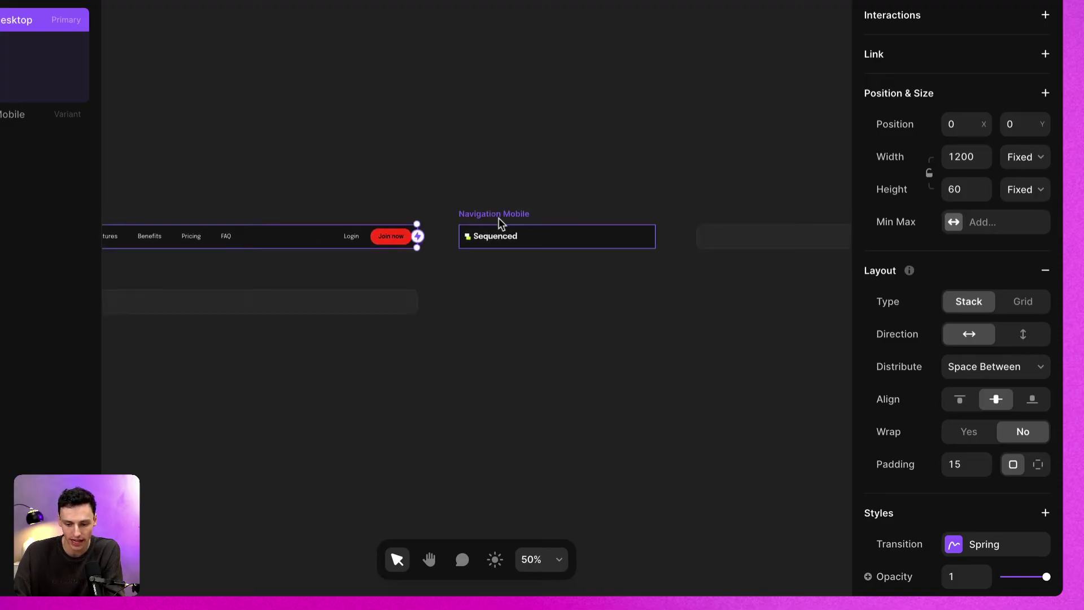
left_click(501, 226)
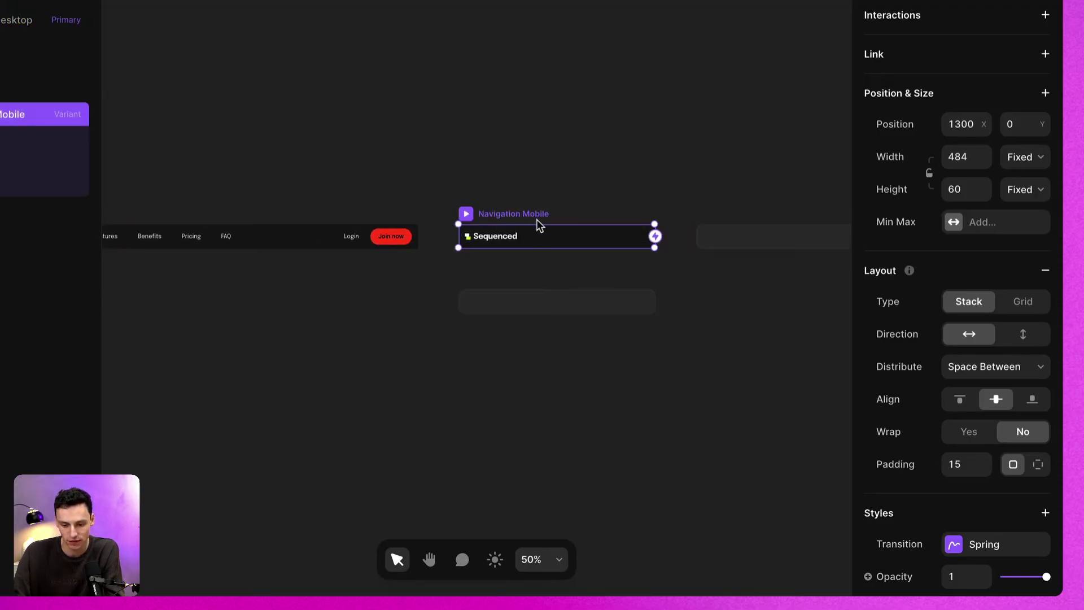
Paste the Join now button into the Navigation Mobile inner stack
left_click(565, 242)
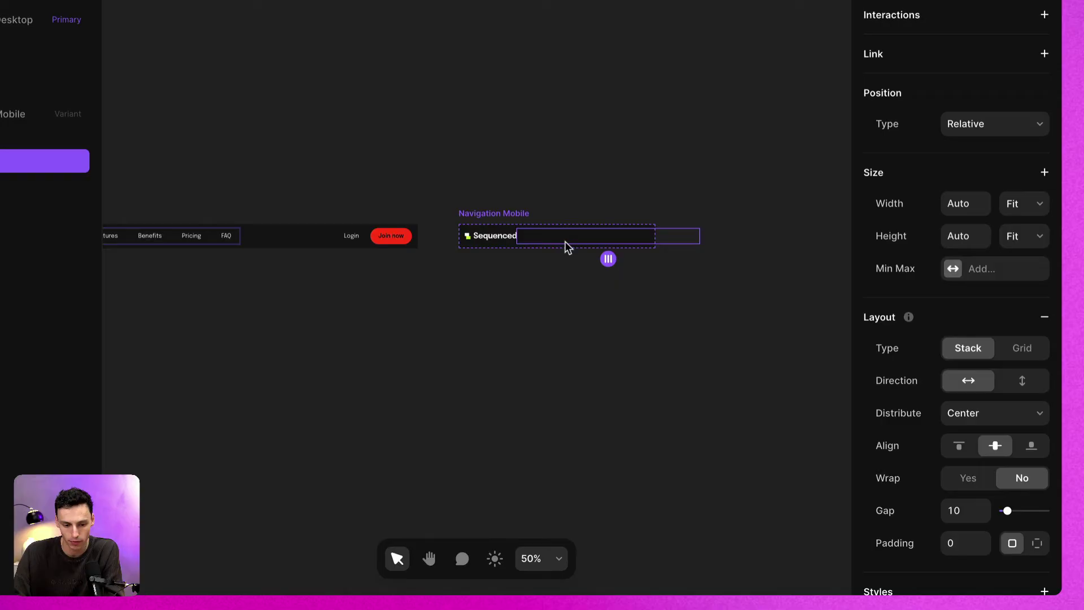
key("ctrl+v")
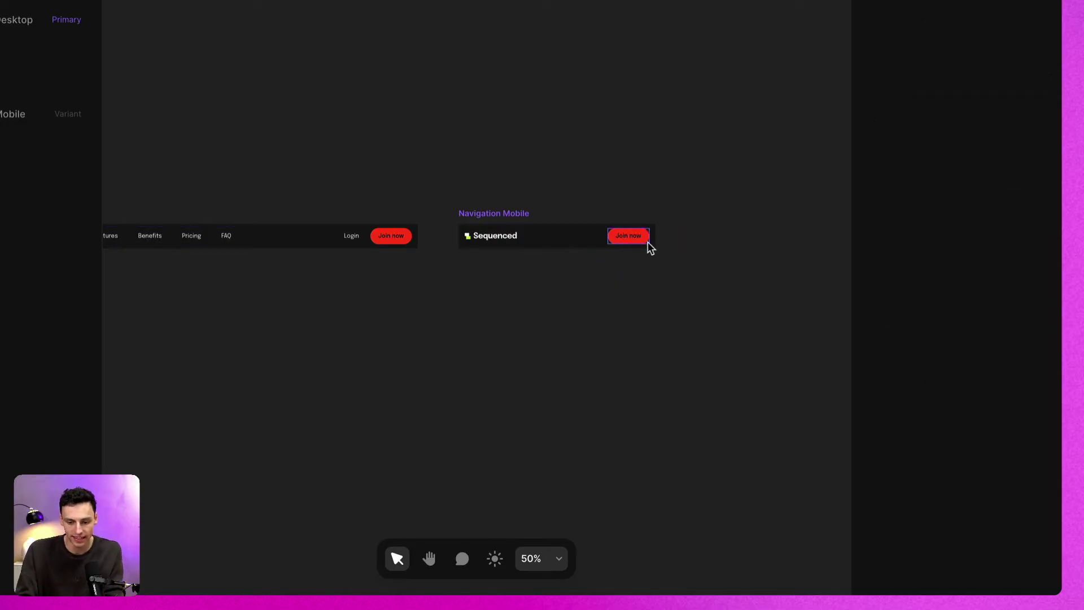
left_click(482, 213)
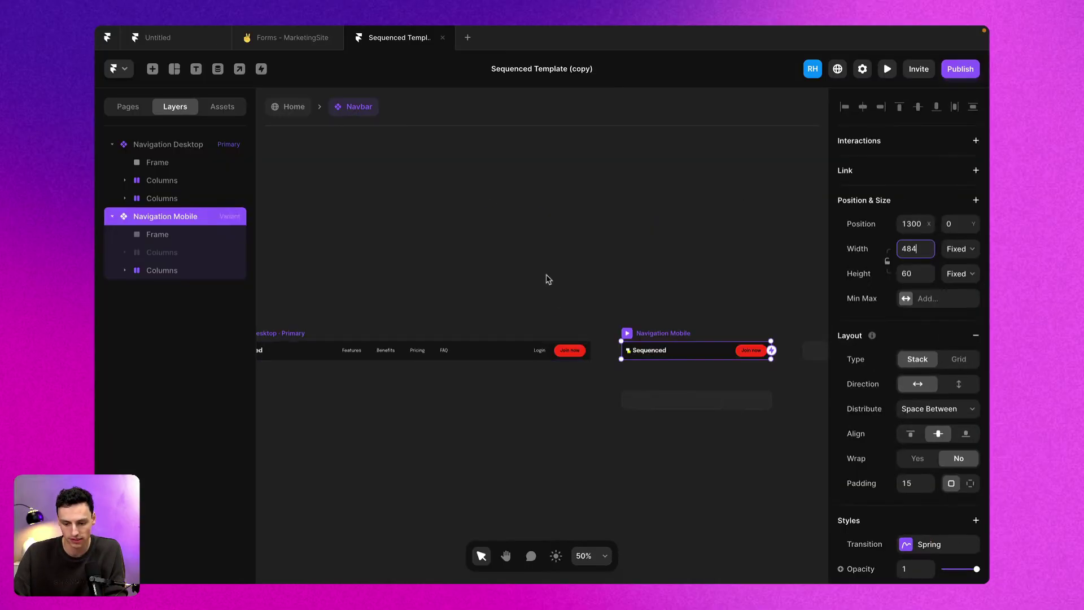
left_click(362, 142)
Switch the phone navbar to the Navigation Mobile variant
left_click(277, 109)
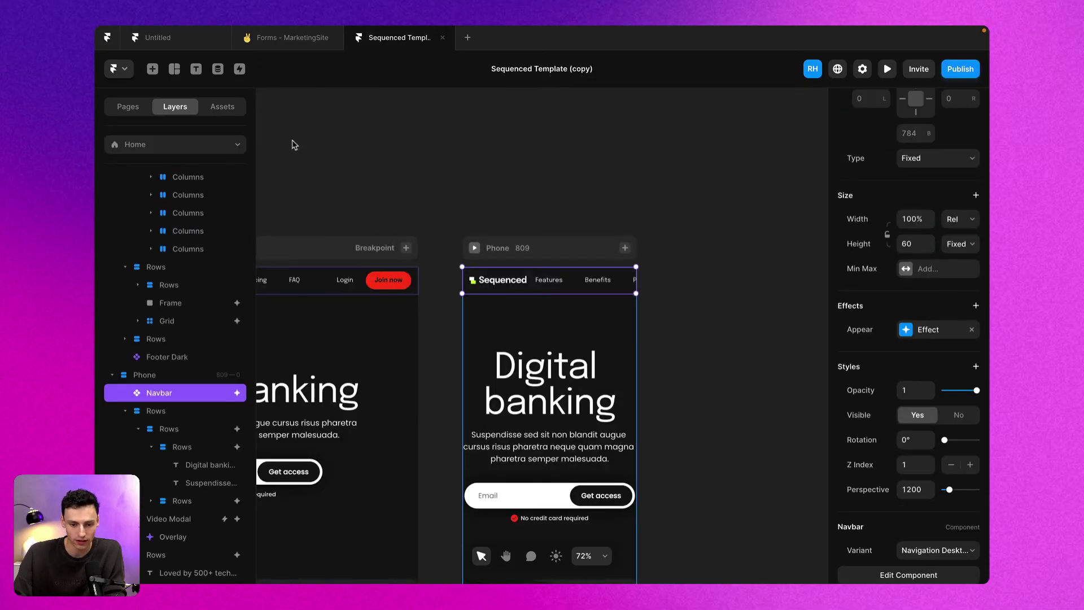
scroll(990, 504, "down", 3)
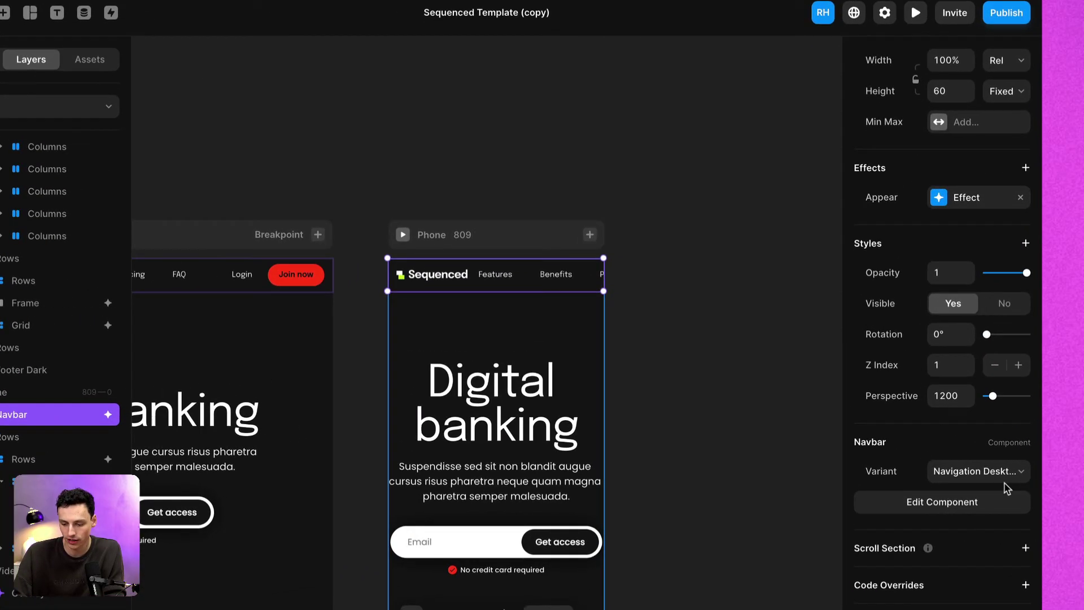
left_click(954, 438)
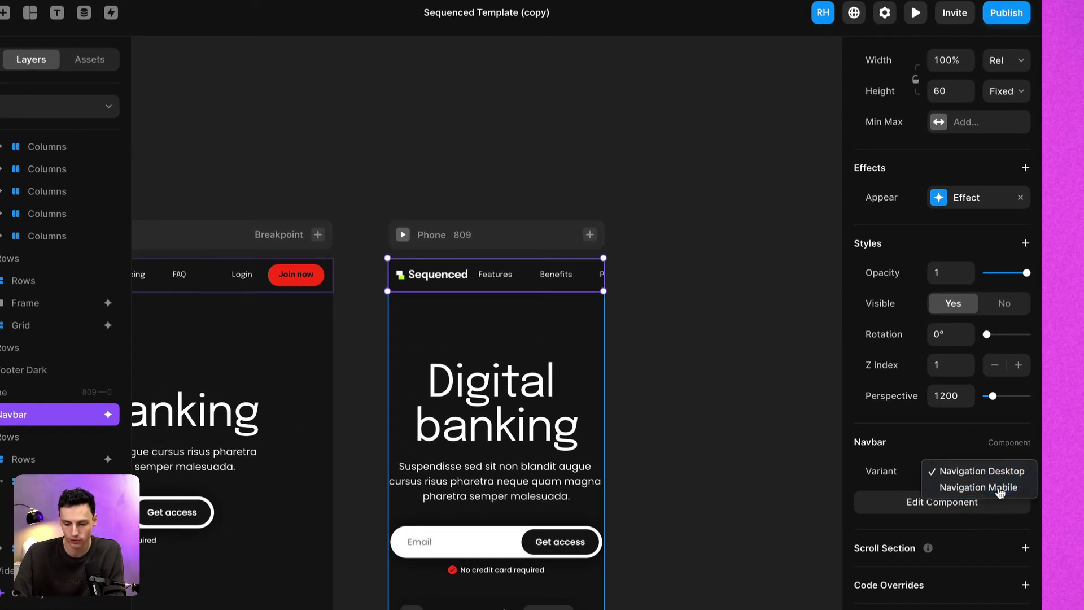
left_click(1000, 489)
Give the phone Digital banking hero 15 padding on the right and left
scroll(408, 325, "left", 2)
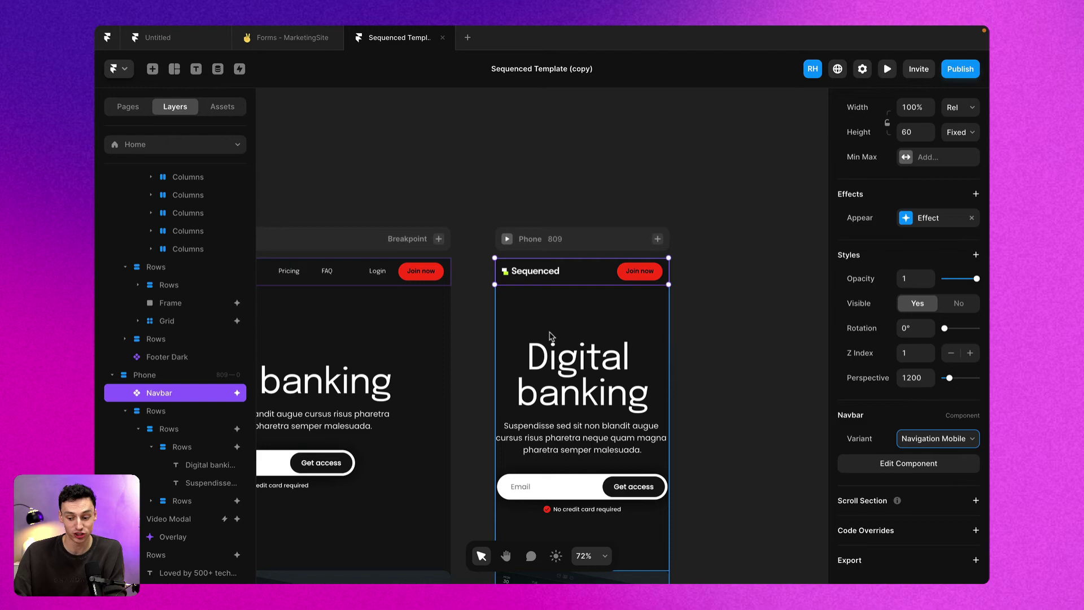
left_click(511, 298)
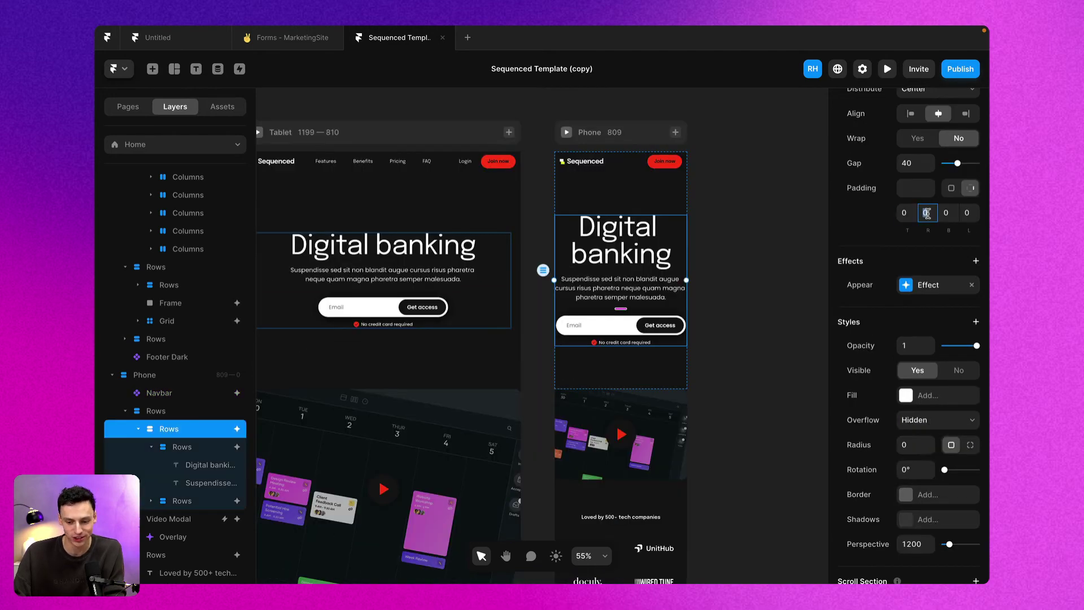
type("15")
left_click(966, 213)
type("15")
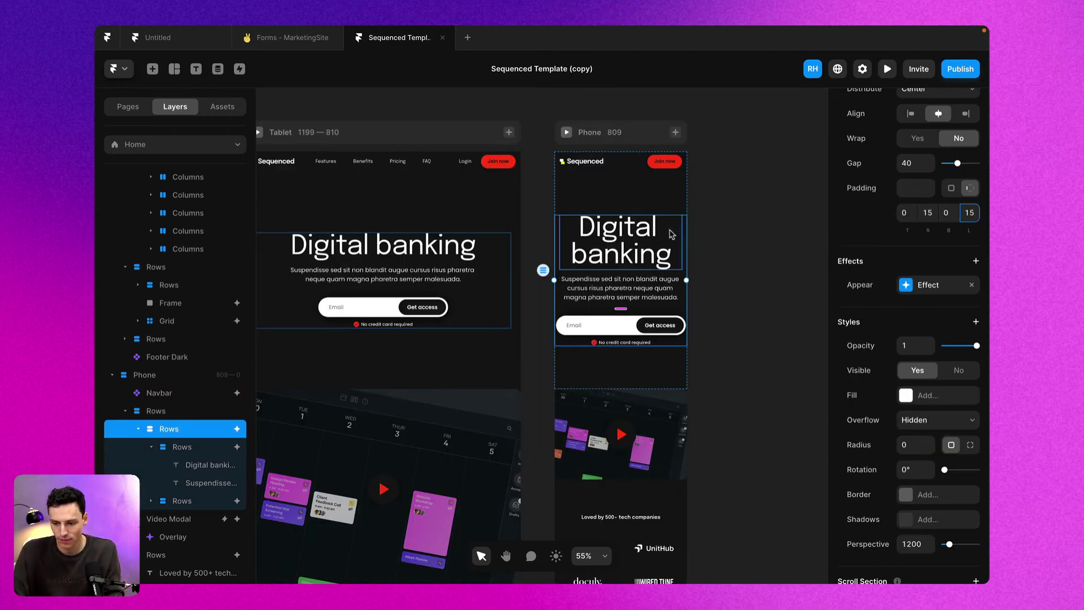
scroll(672, 235, "down", 2)
scroll(650, 265, "down", 5)
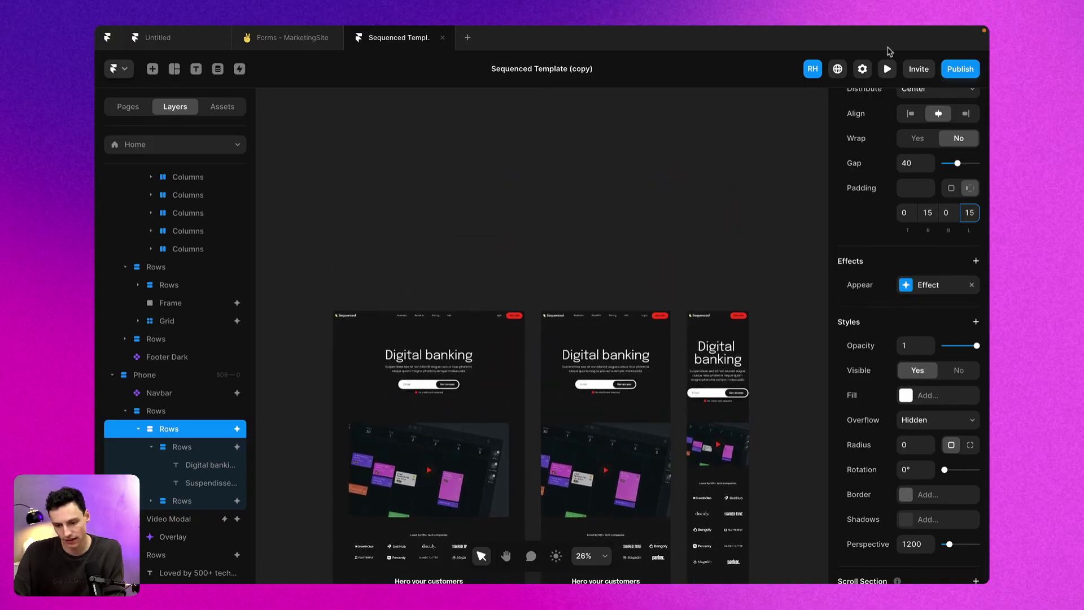
Preview the site, widen it to desktop width, scroll, then narrow it back to phone width
left_click(887, 69)
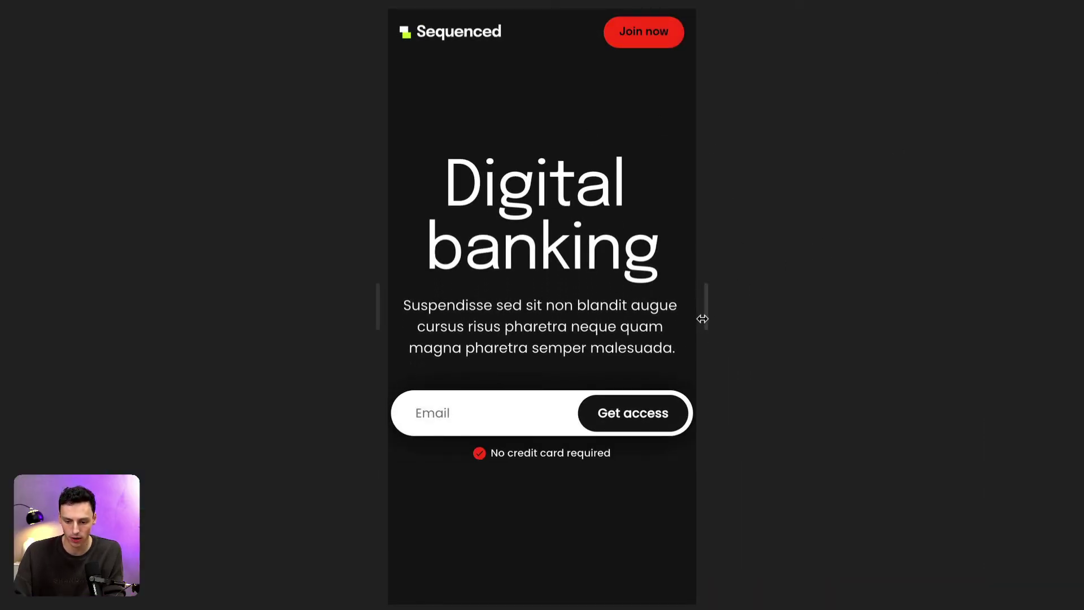
left_click_drag(703, 319, 1009, 325)
scroll(740, 361, "down", 10)
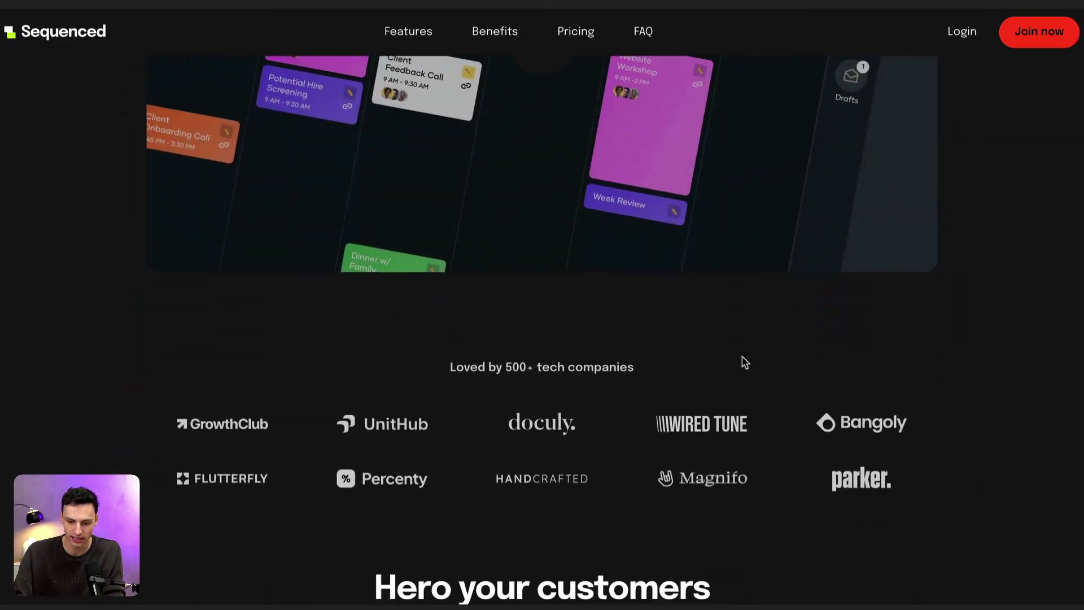
left_click_drag(1079, 296, 668, 275)
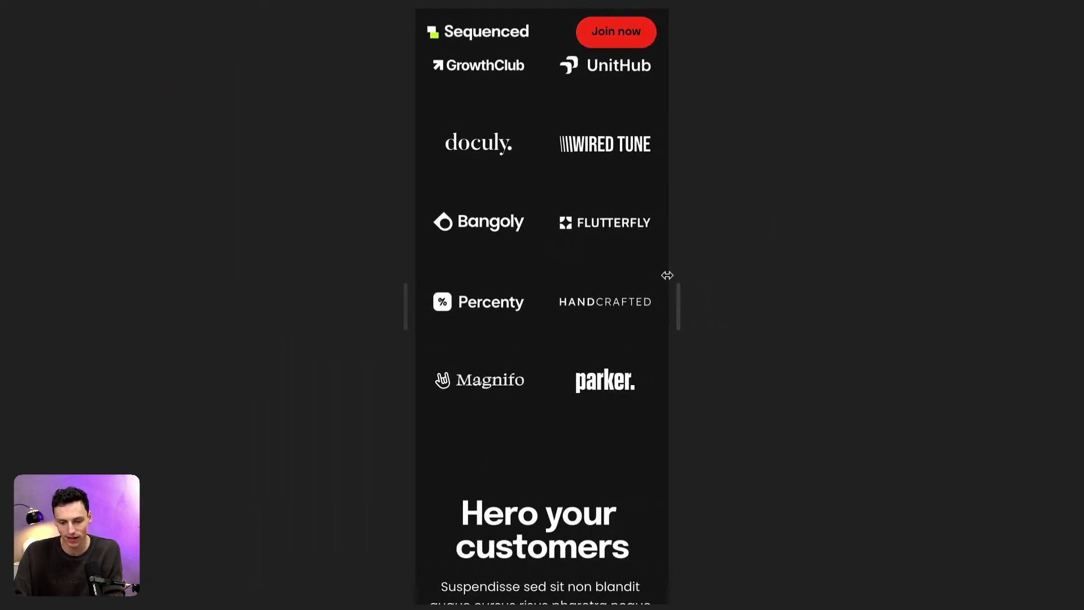